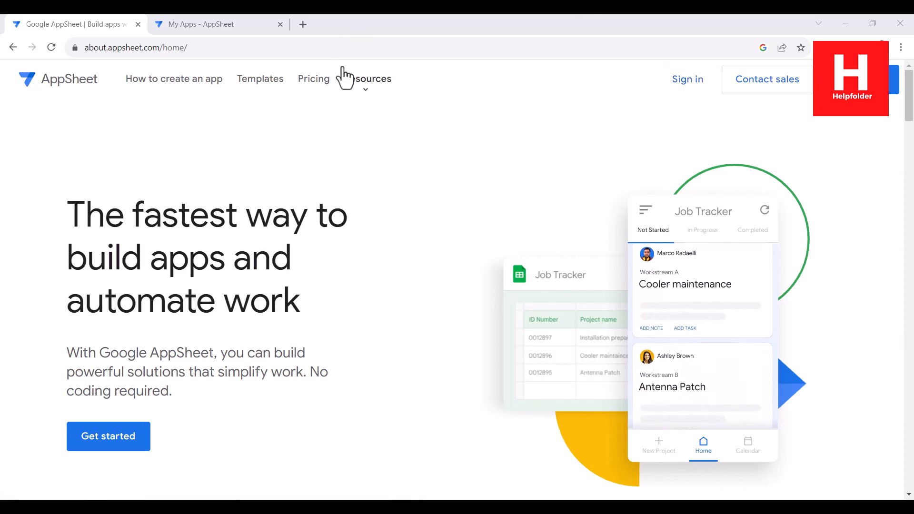
- Go to My Apps and bring up the Create menu's new database options
click(221, 27)
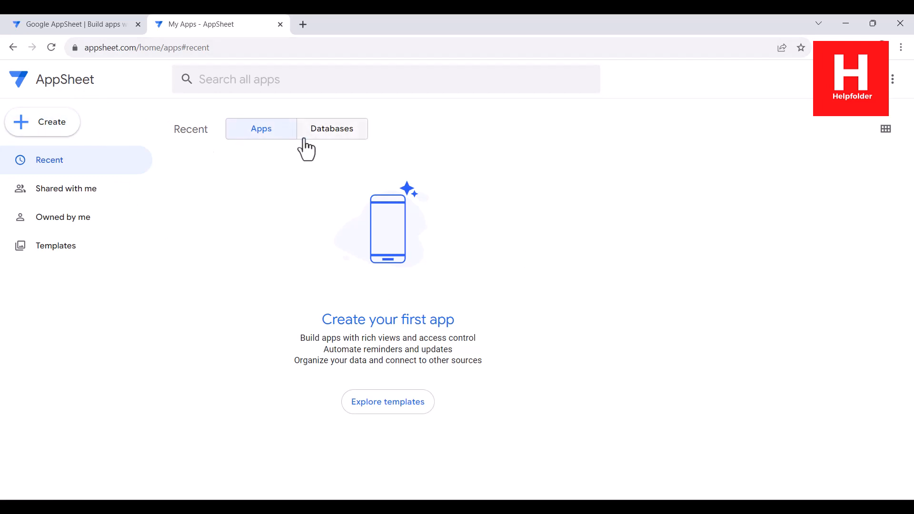
click(49, 125)
mouse_move(108, 190)
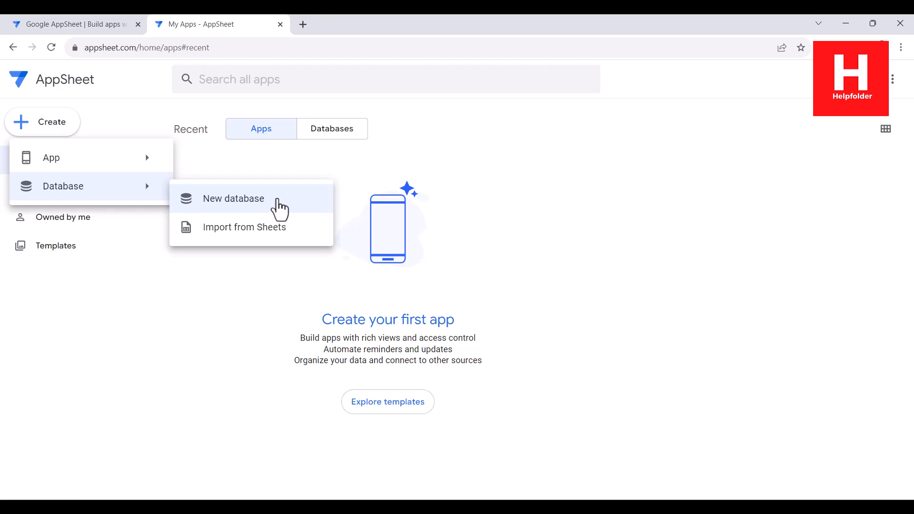
- Create a new Untitled database from the Databases list
click(335, 127)
click(313, 133)
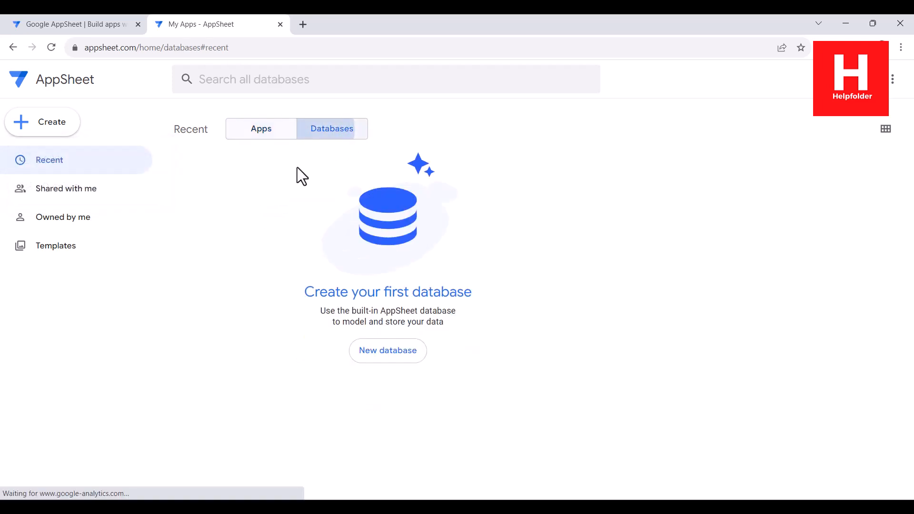
click(411, 358)
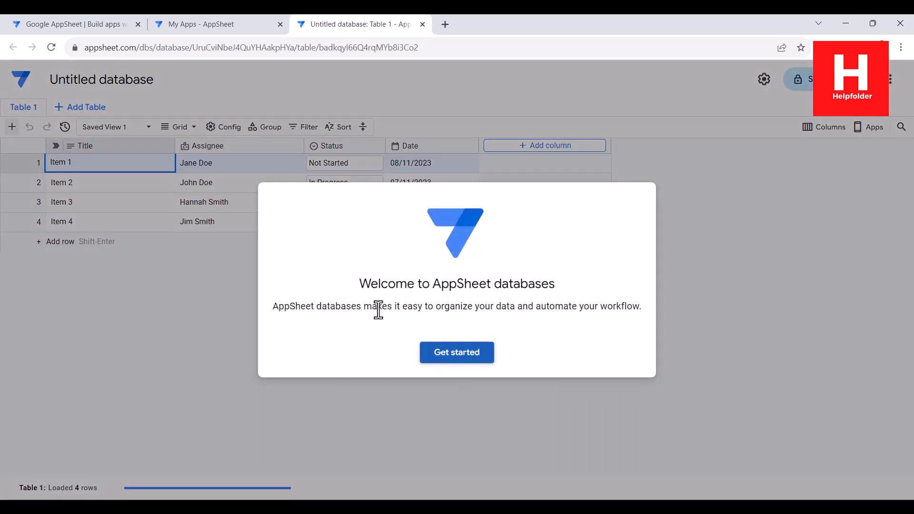
drag(313, 306, 620, 305)
- Dismiss the welcome message and step through the database tutorial to the end
click(488, 361)
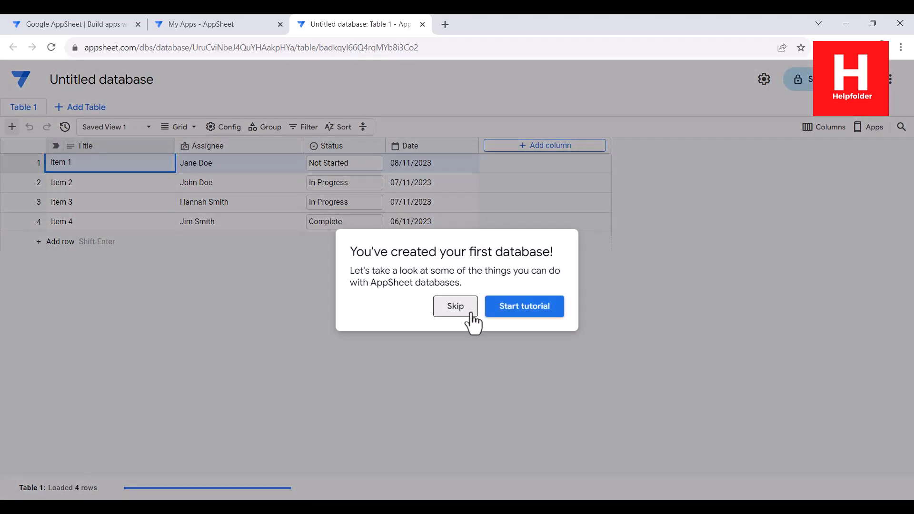
click(523, 307)
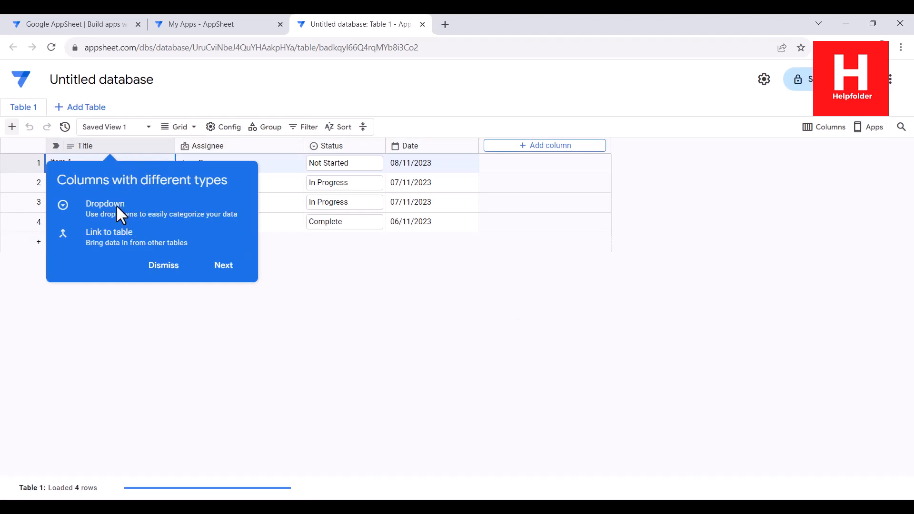
click(225, 265)
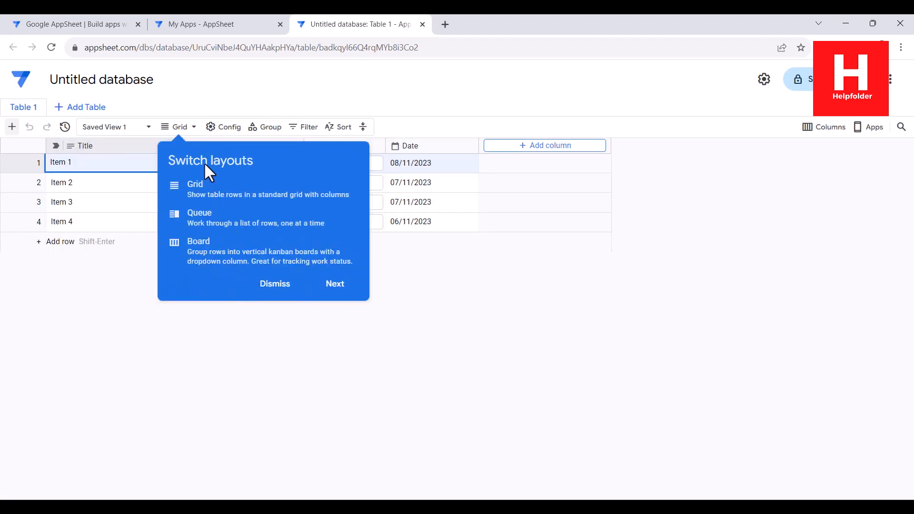
click(335, 284)
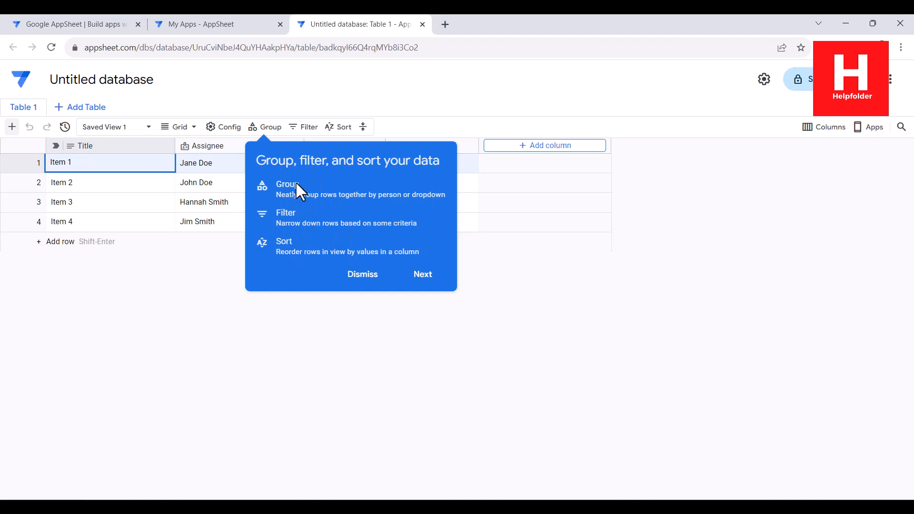
click(421, 275)
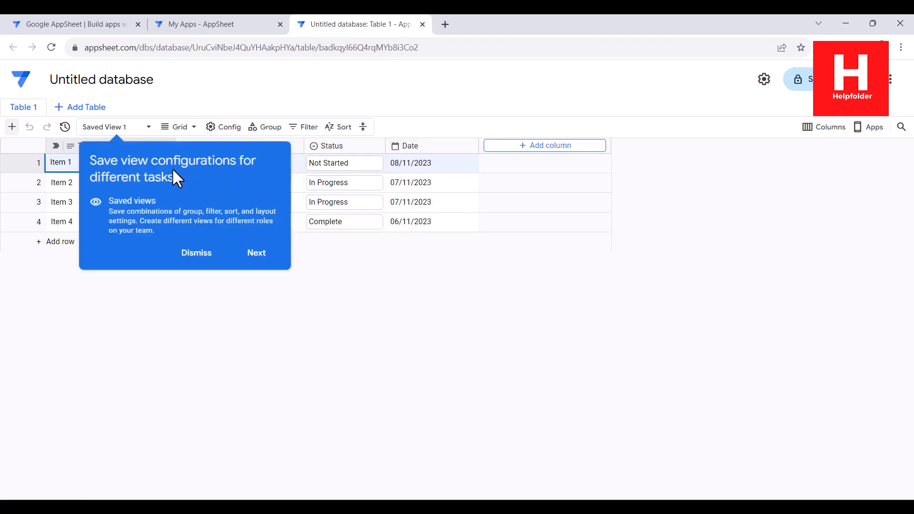
click(255, 254)
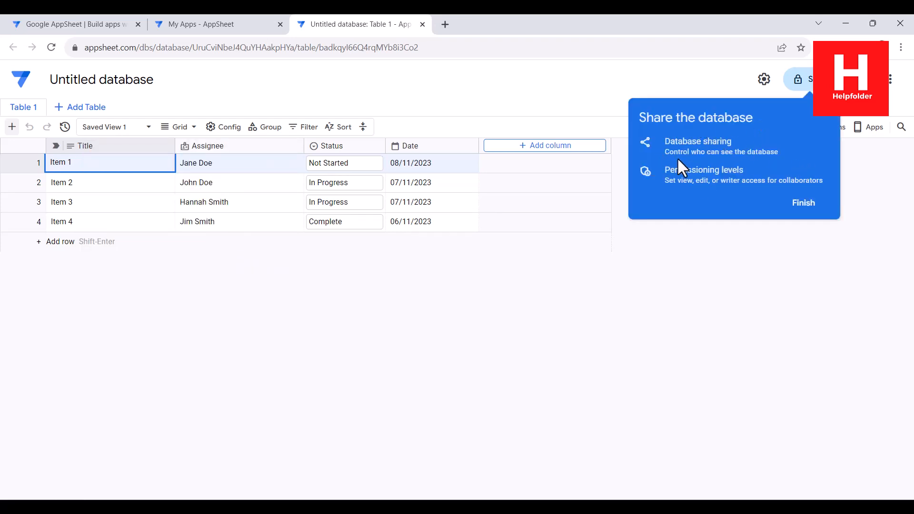
click(810, 204)
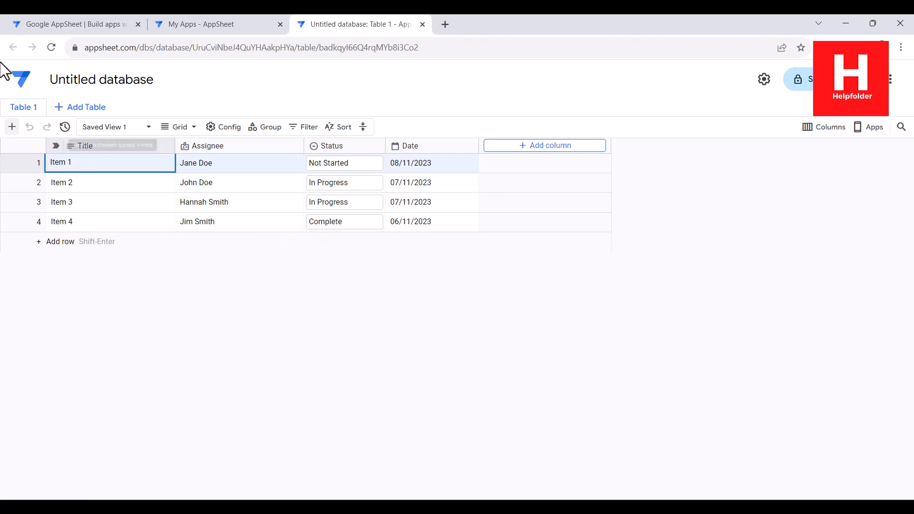
- Add a new empty Table 2 and rename its first Text column to Name
click(90, 108)
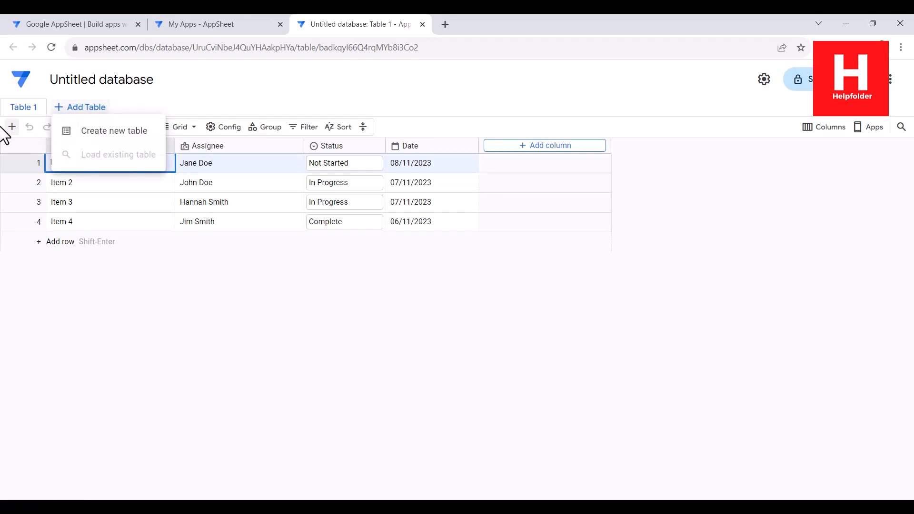
click(102, 134)
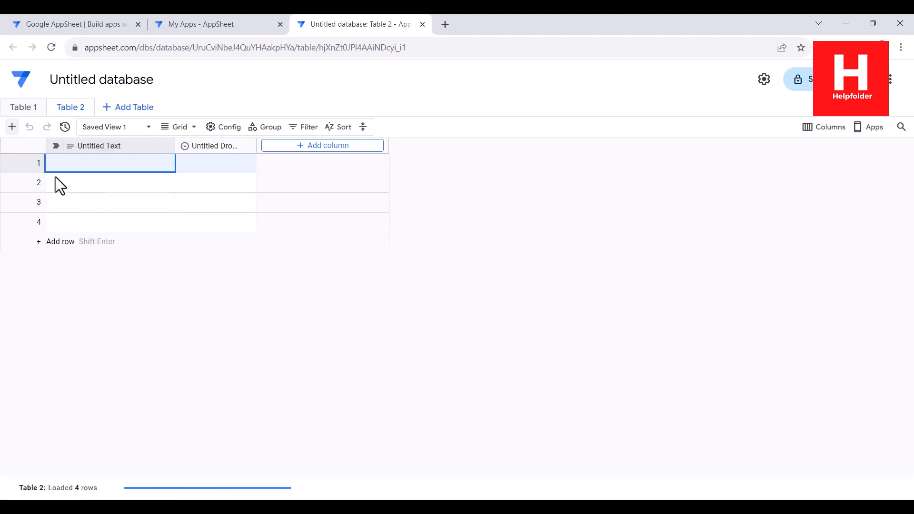
right_click(102, 148)
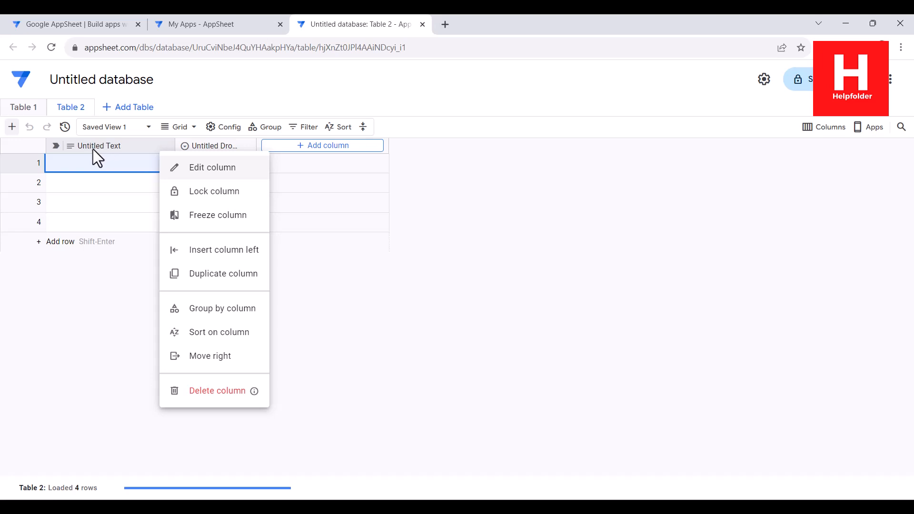
click(227, 179)
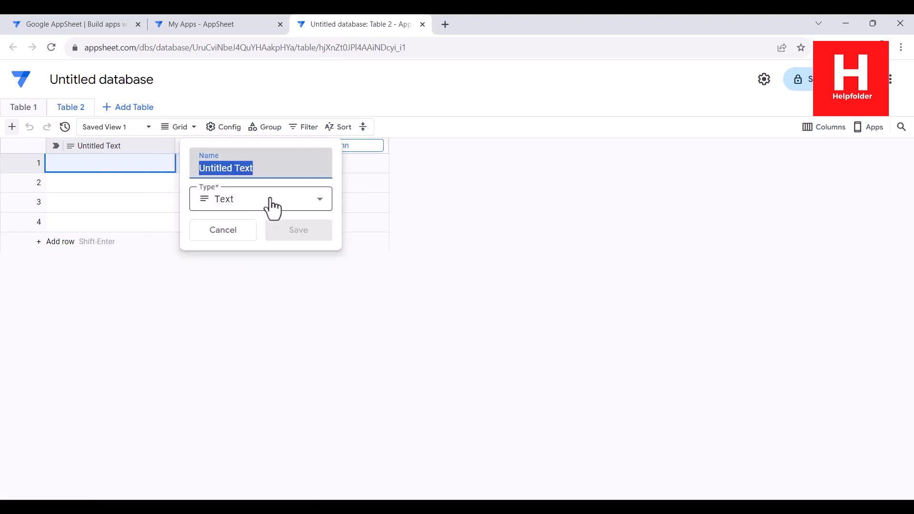
click(244, 169)
drag(267, 169, 187, 168)
text(Name)
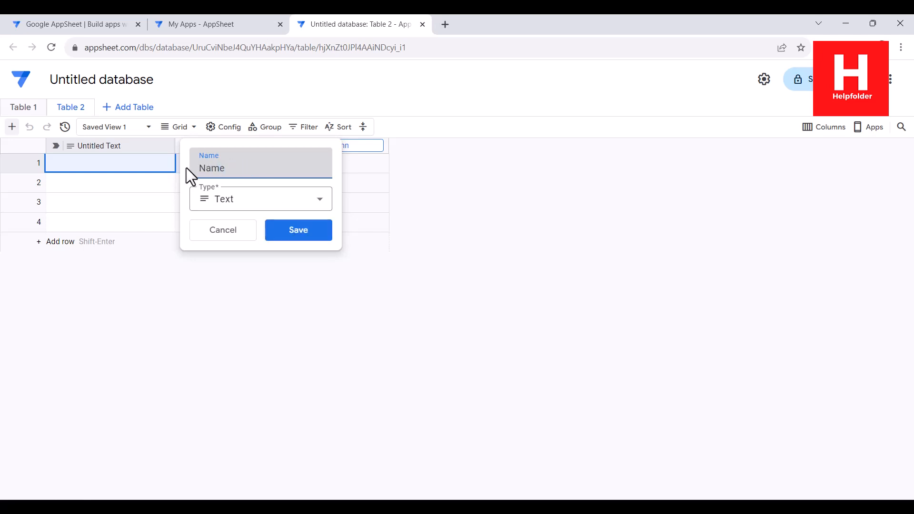
click(230, 201)
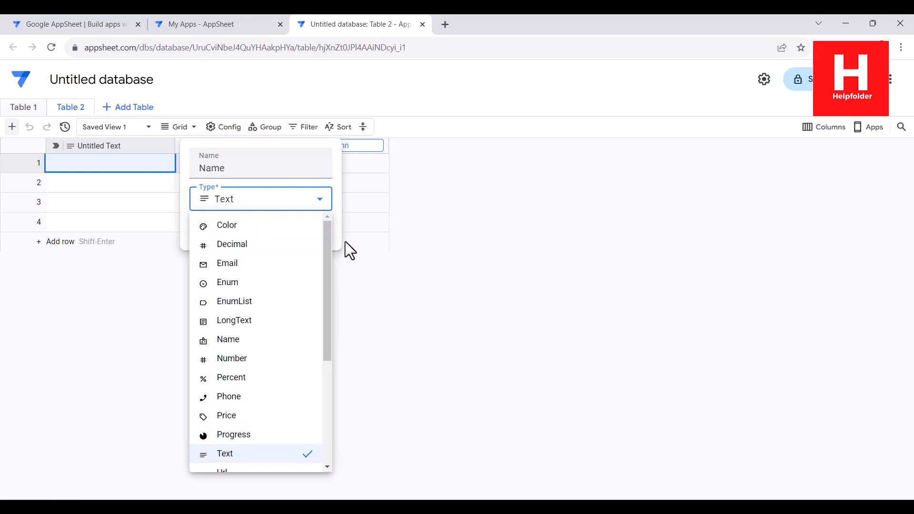
drag(326, 235, 344, 224)
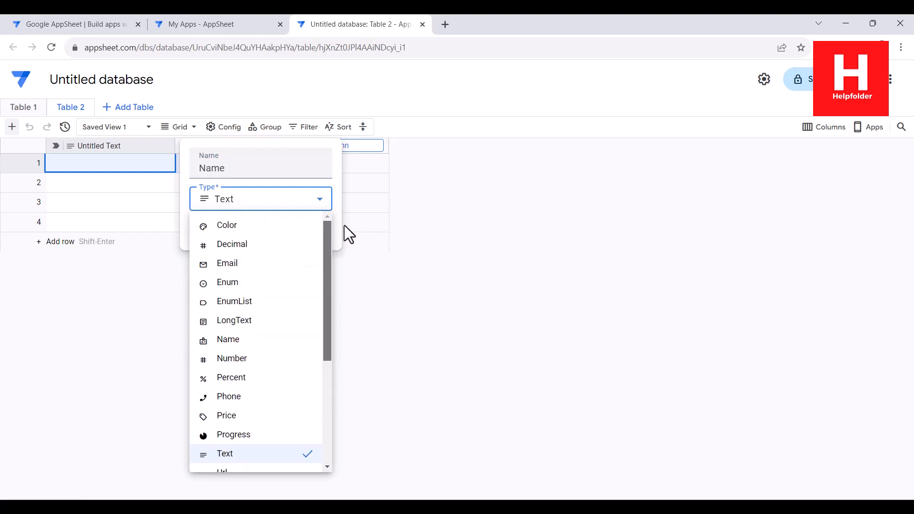
click(323, 150)
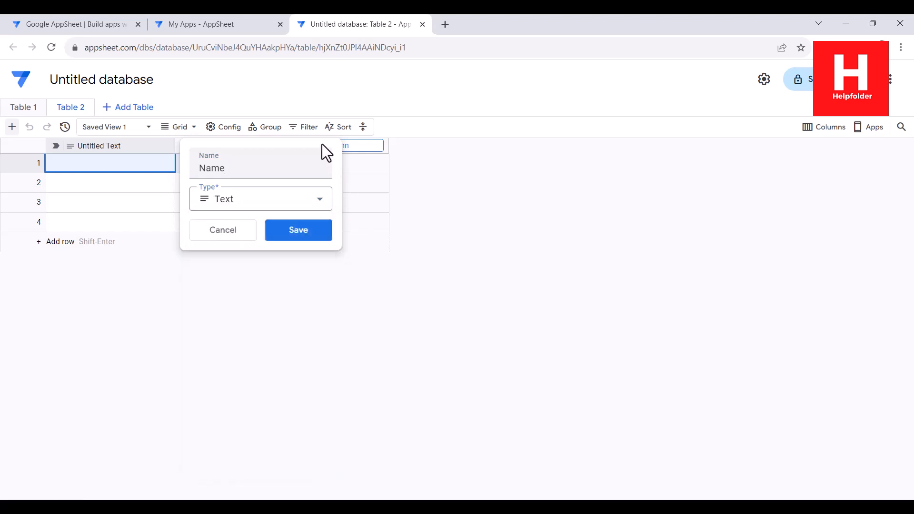
click(288, 233)
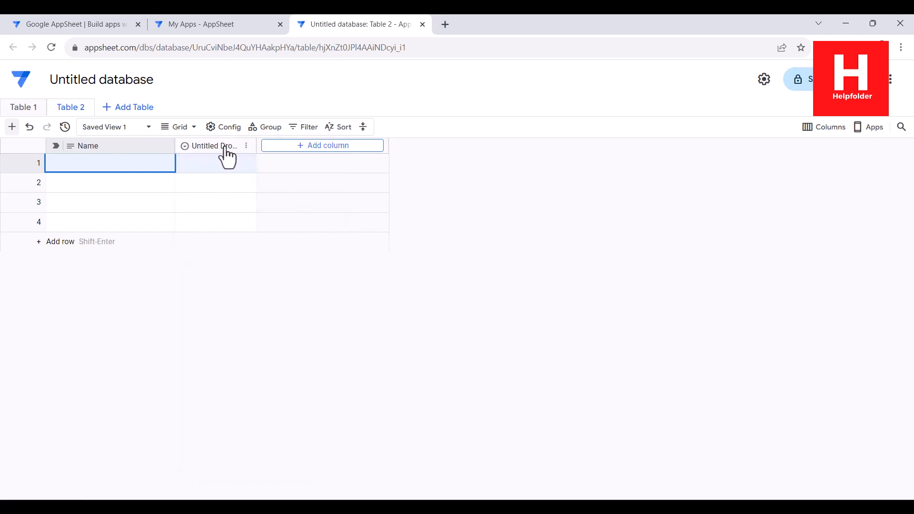
- Rename the untitled dropdown column to Phone and switch its type to Phone, confirming the change
click(218, 167)
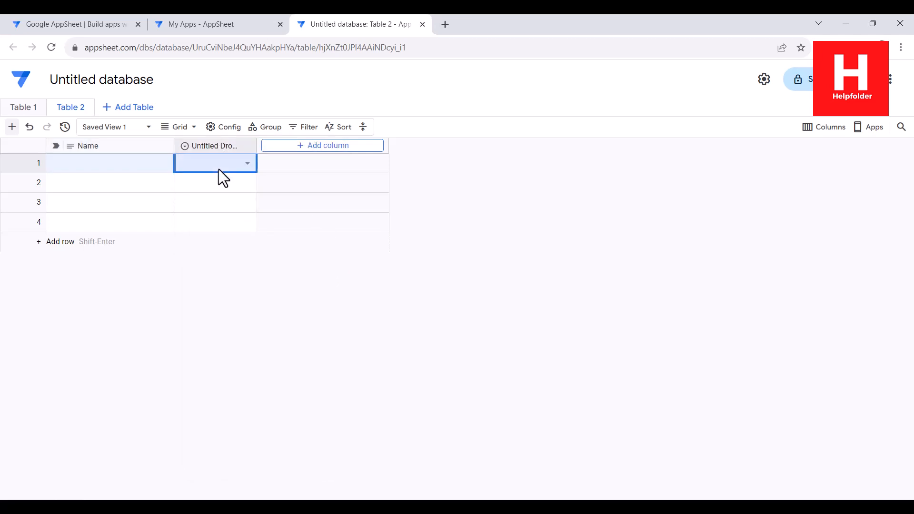
click(247, 145)
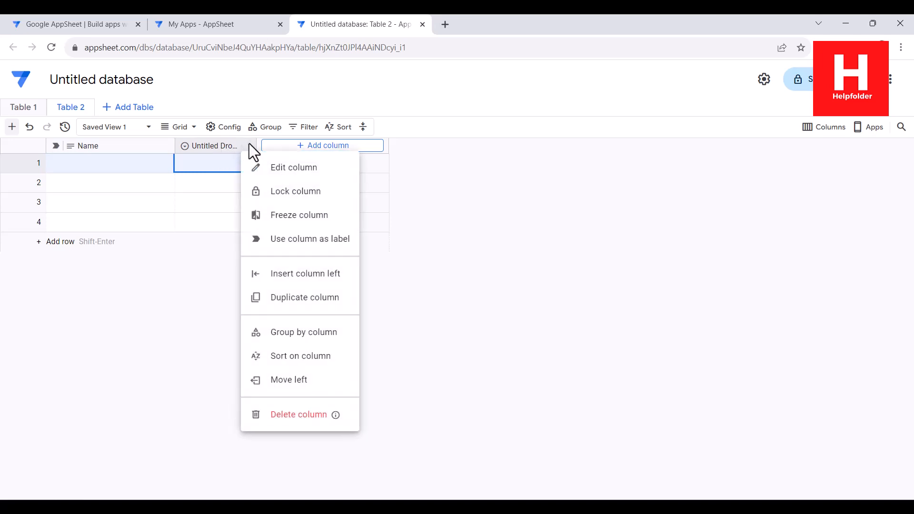
click(289, 173)
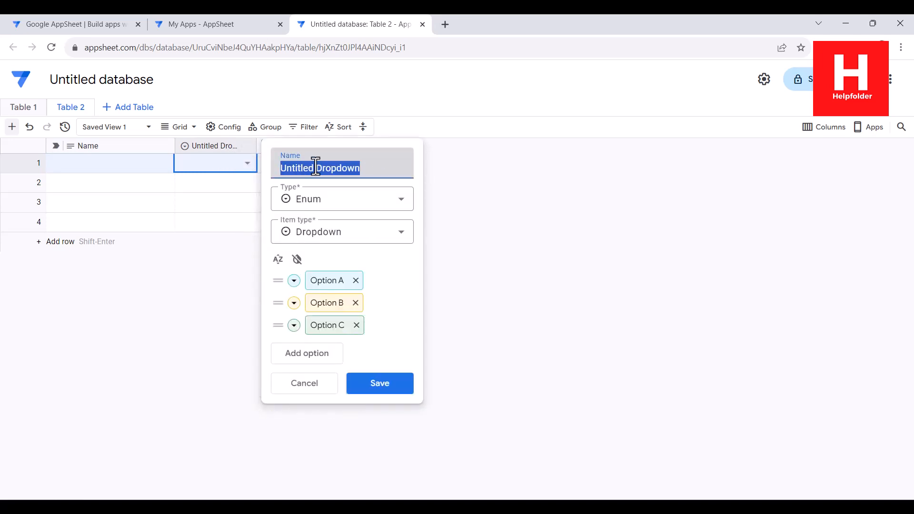
drag(374, 165, 277, 163)
key(BackSpace)
text(Phone)
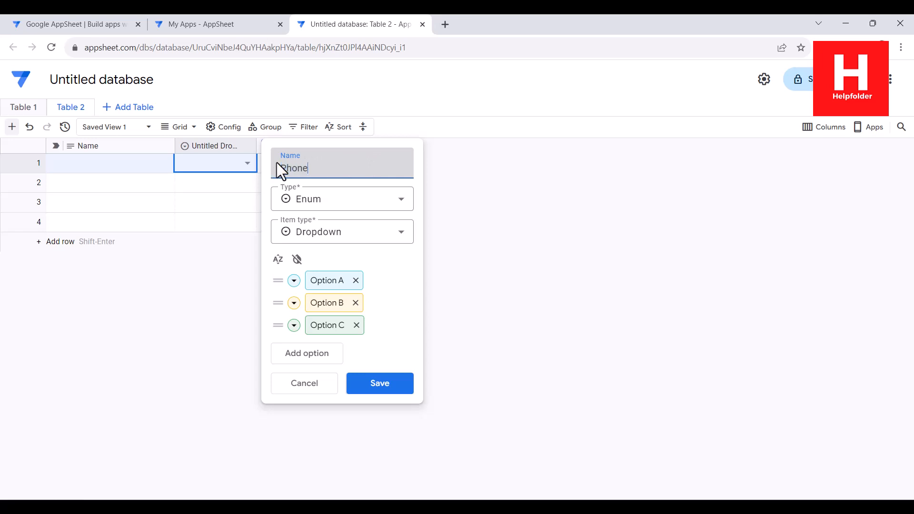
click(403, 200)
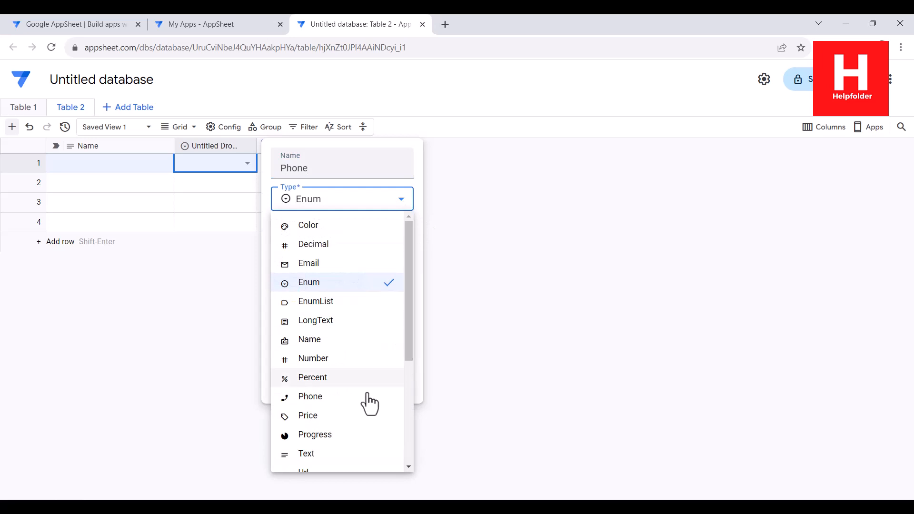
click(324, 397)
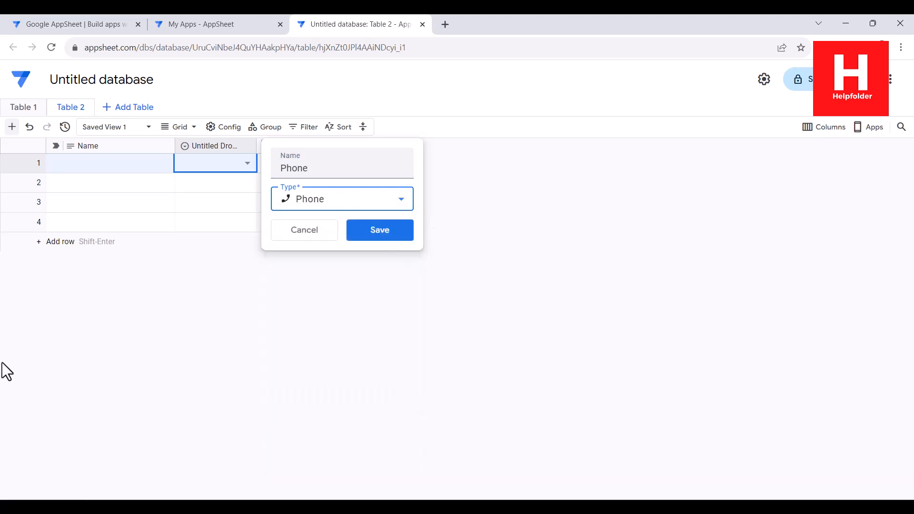
click(375, 234)
click(605, 315)
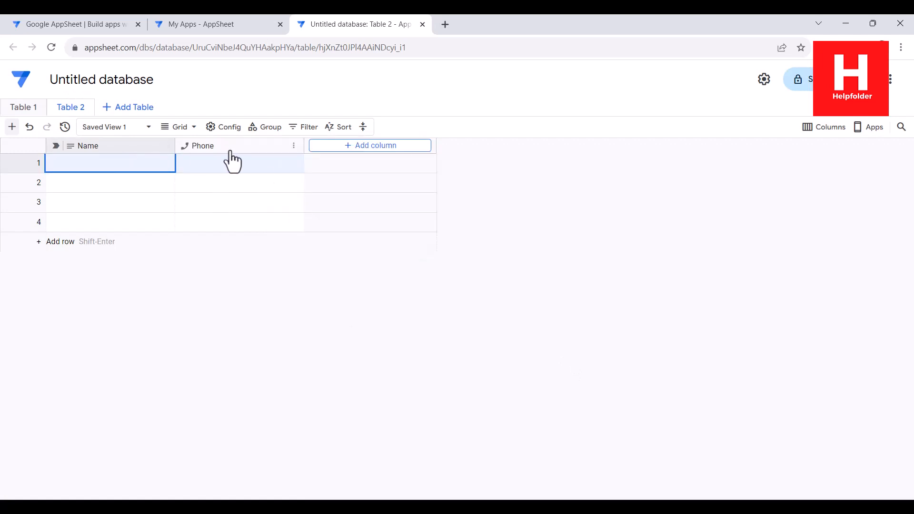
- Add a third column named Email with the Email column type
click(358, 147)
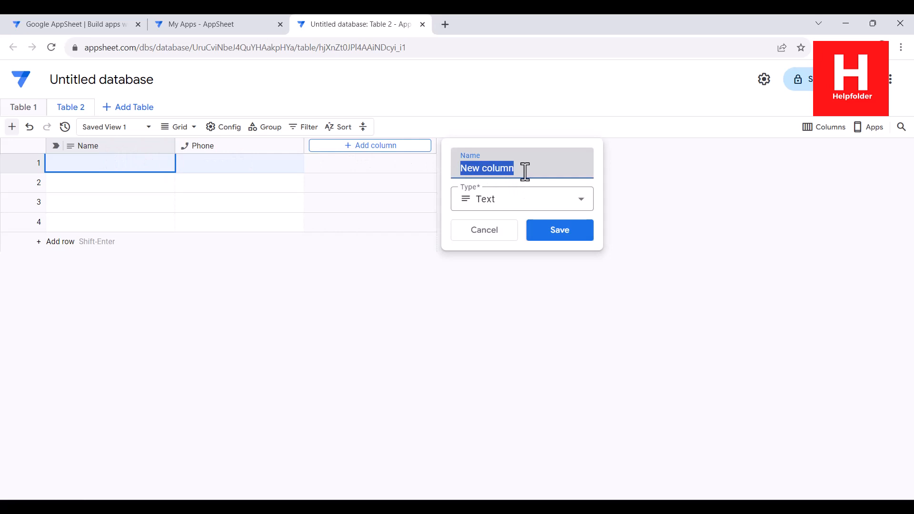
text(Email)
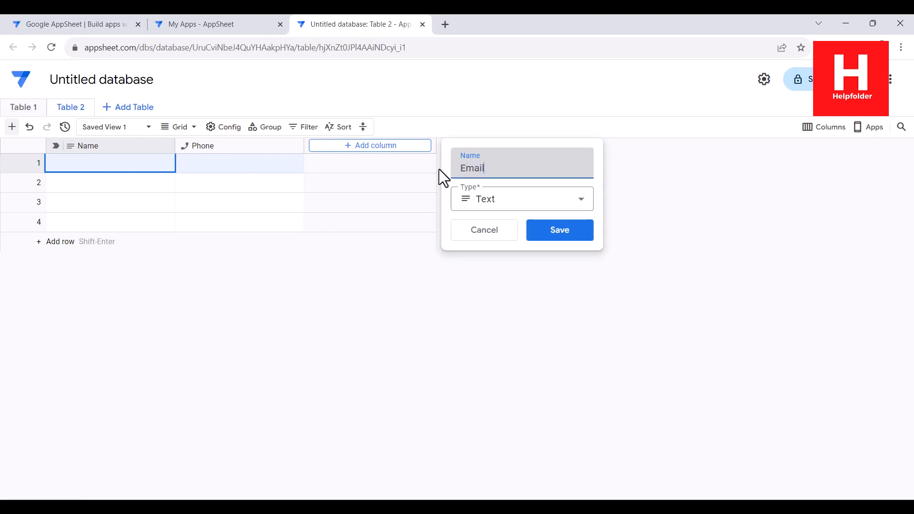
click(580, 202)
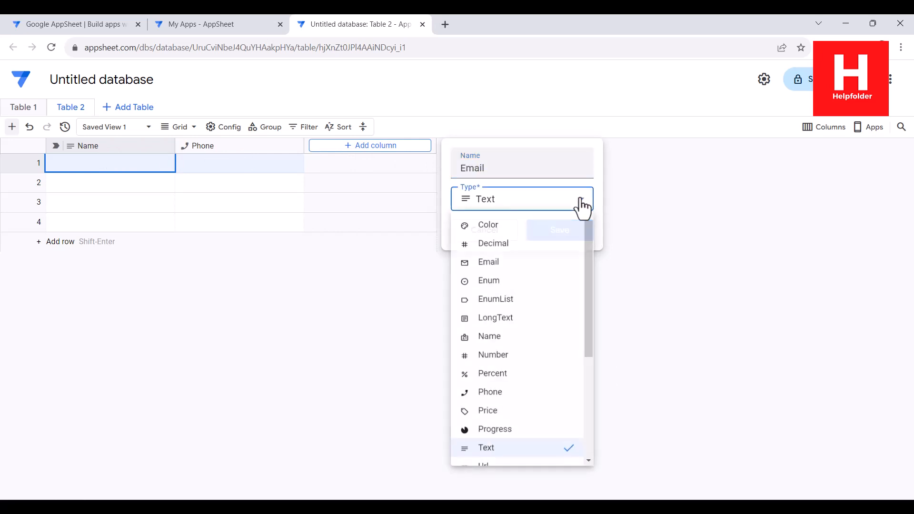
click(490, 263)
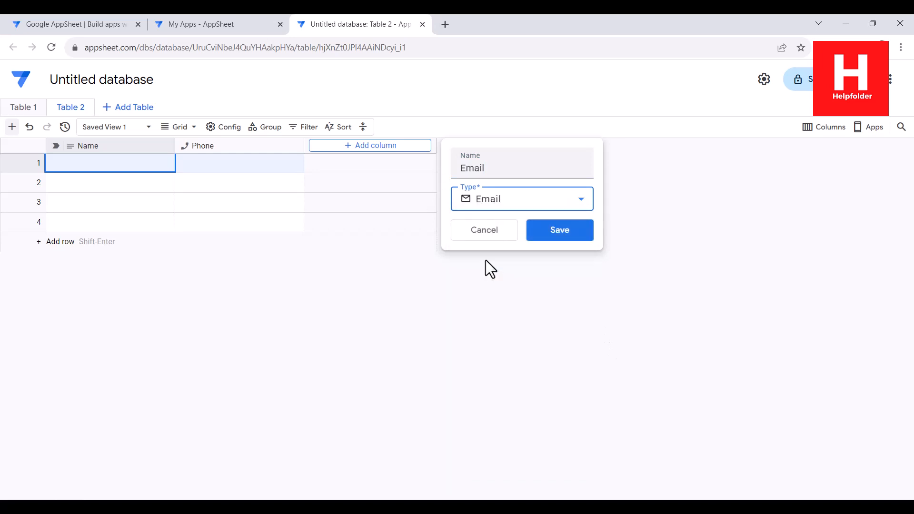
click(557, 230)
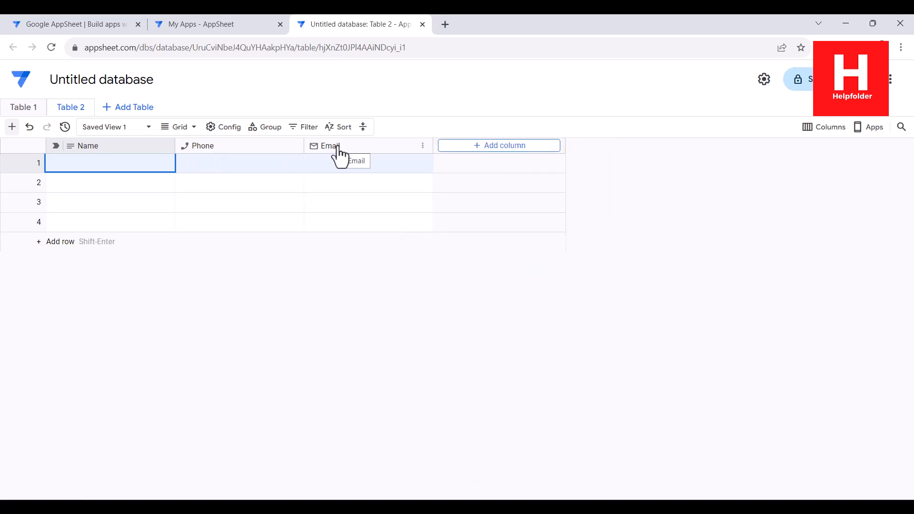
click(497, 147)
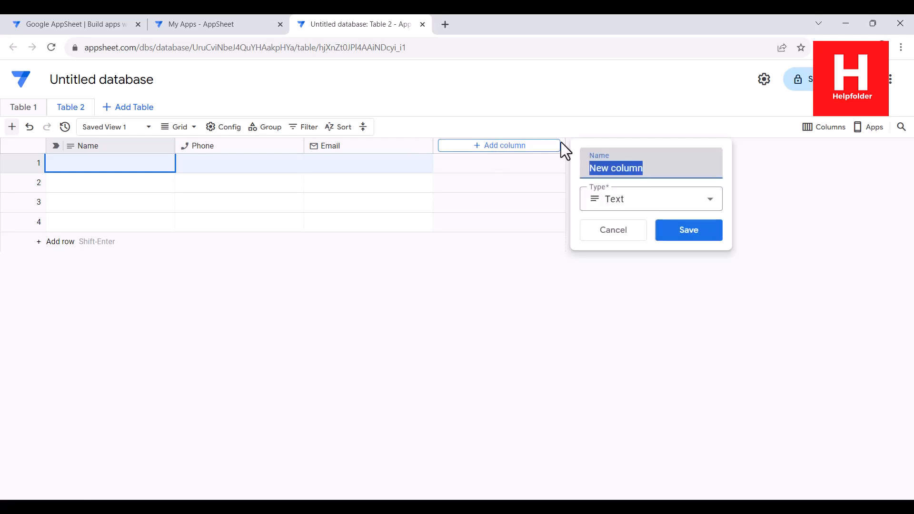
- Name the fourth column City and save it with the Text type
triple_click(646, 169)
text(City)
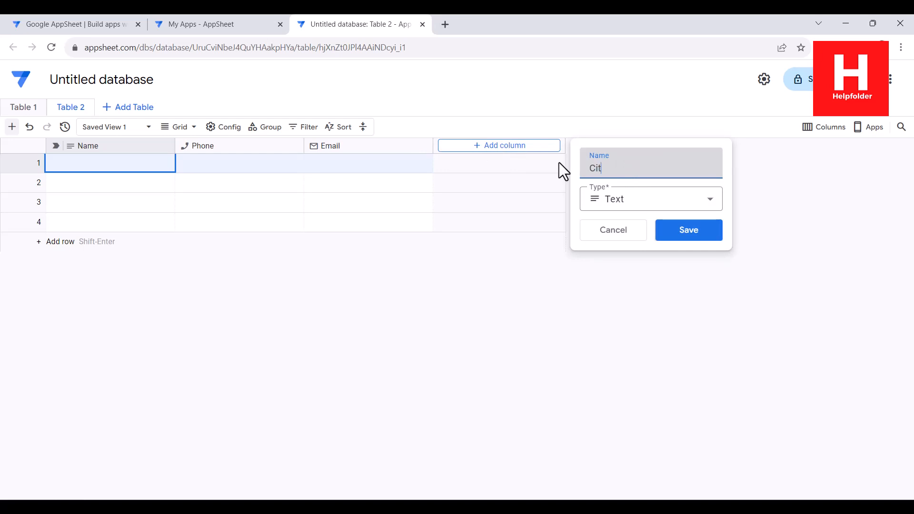
click(645, 206)
drag(718, 236, 729, 354)
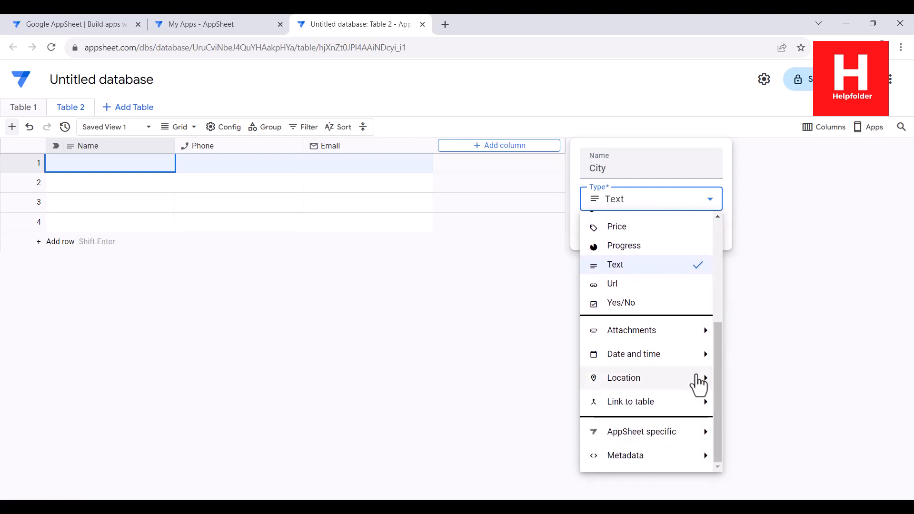
mouse_move(702, 377)
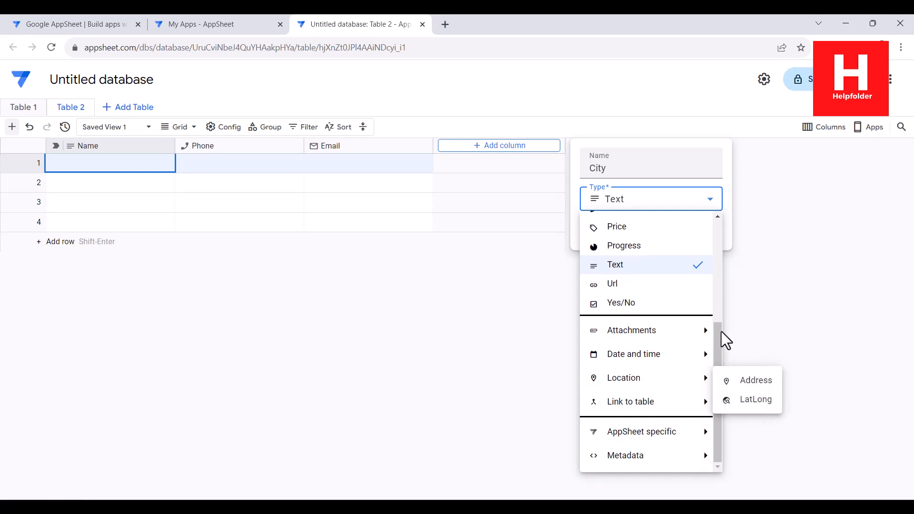
scroll(718, 230, up, 4)
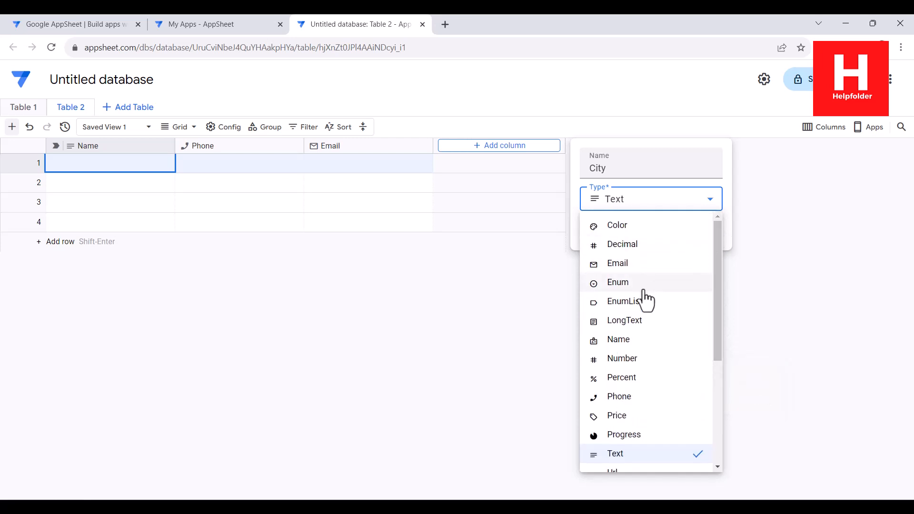
click(649, 188)
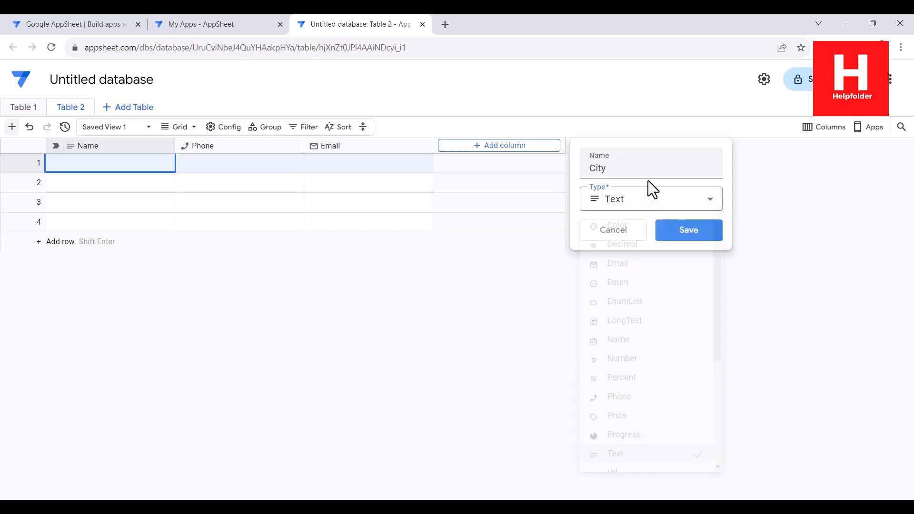
click(677, 233)
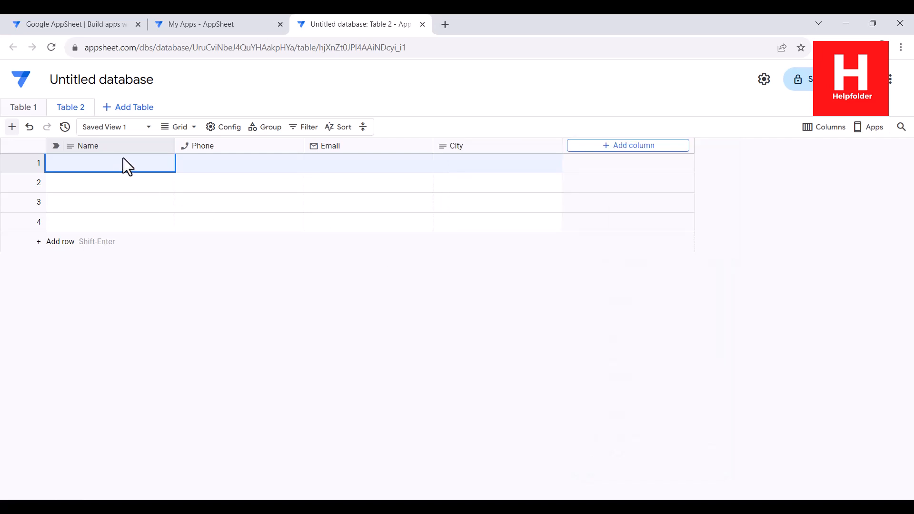
- Fill row 1 with a contact's name, phone number, e-mail and the city Sydney
double_click(110, 163)
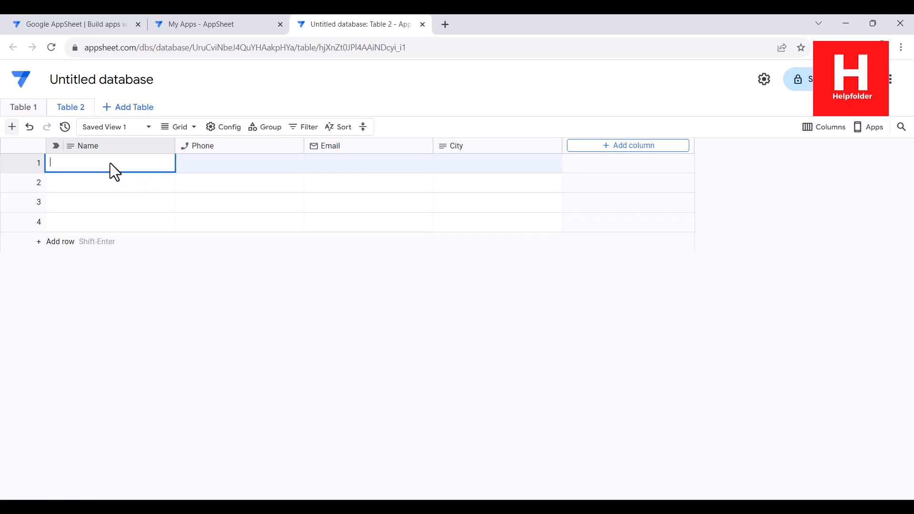
key(Tab)
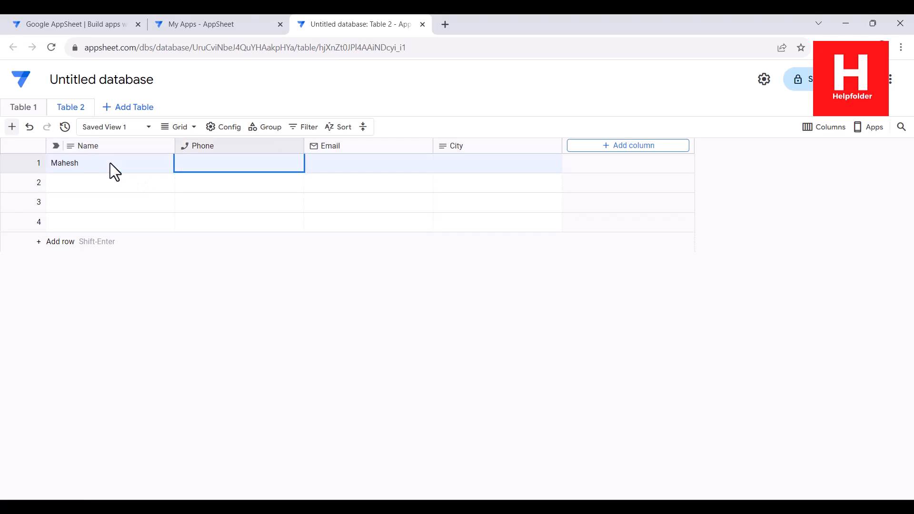
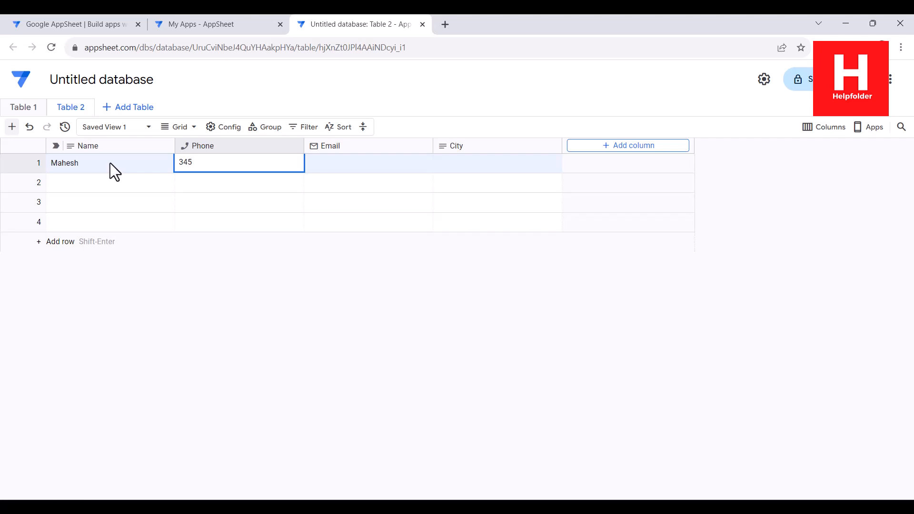
key(Tab)
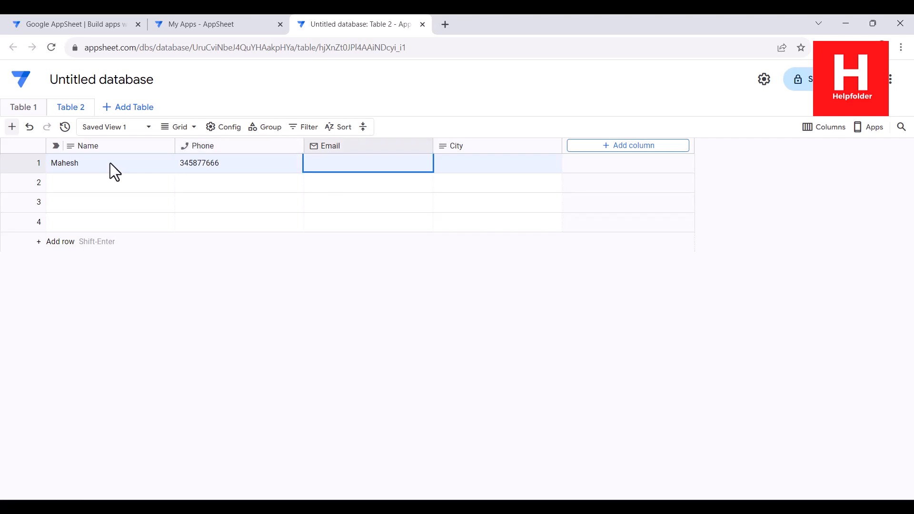
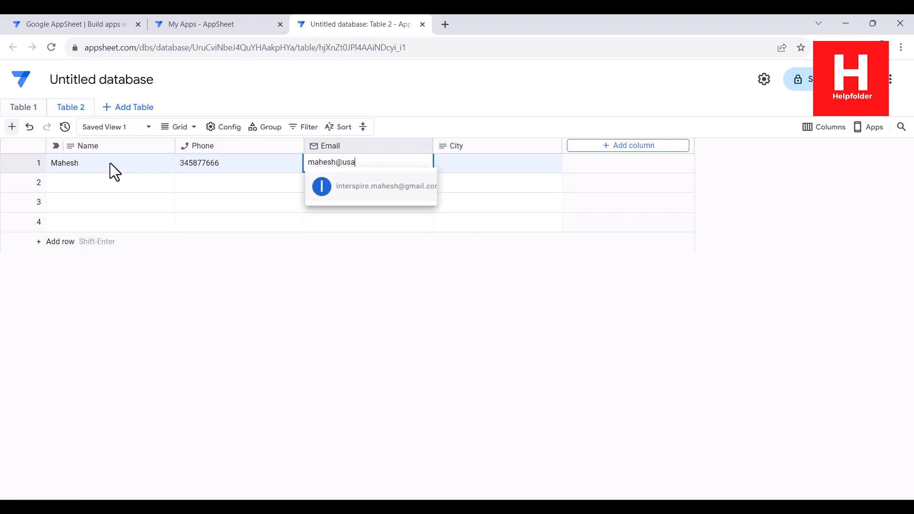
key(Tab)
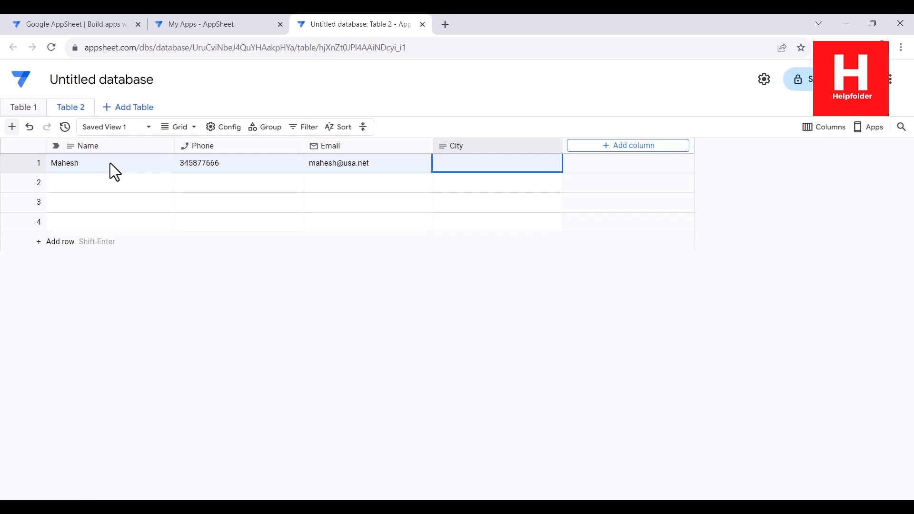
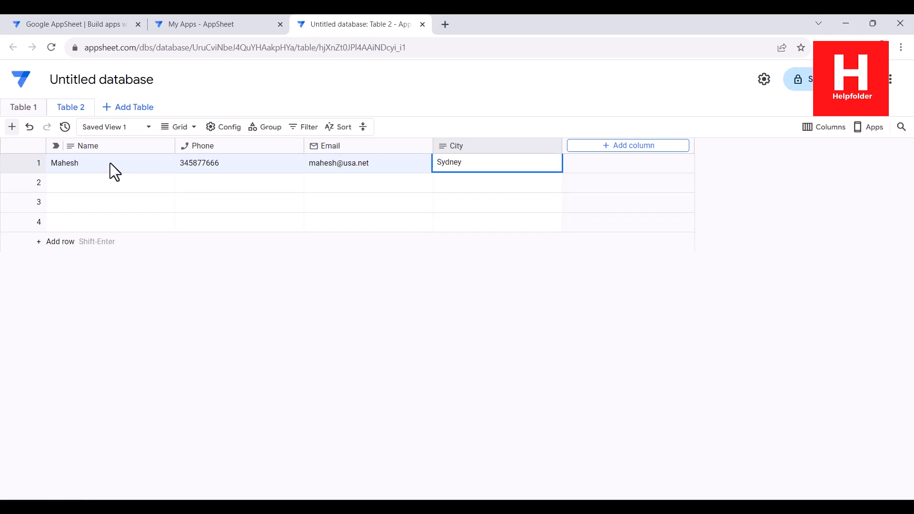
click(75, 185)
click(76, 183)
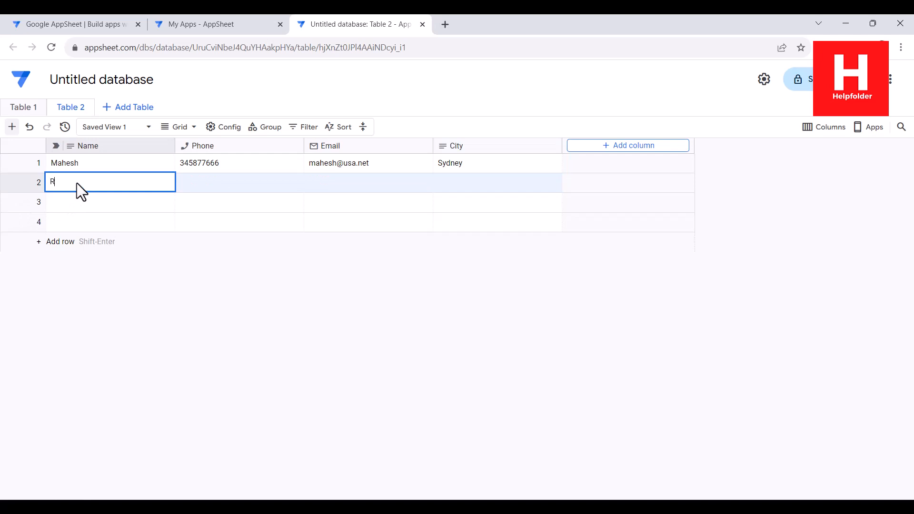
- Enter row 2's contact name, corrected phone number and e-mail, then type Georgia as city
key(Tab)
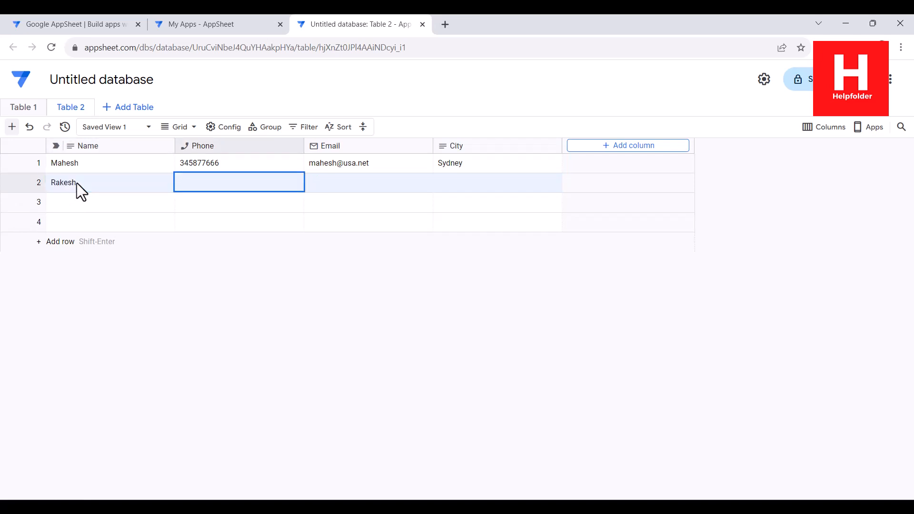
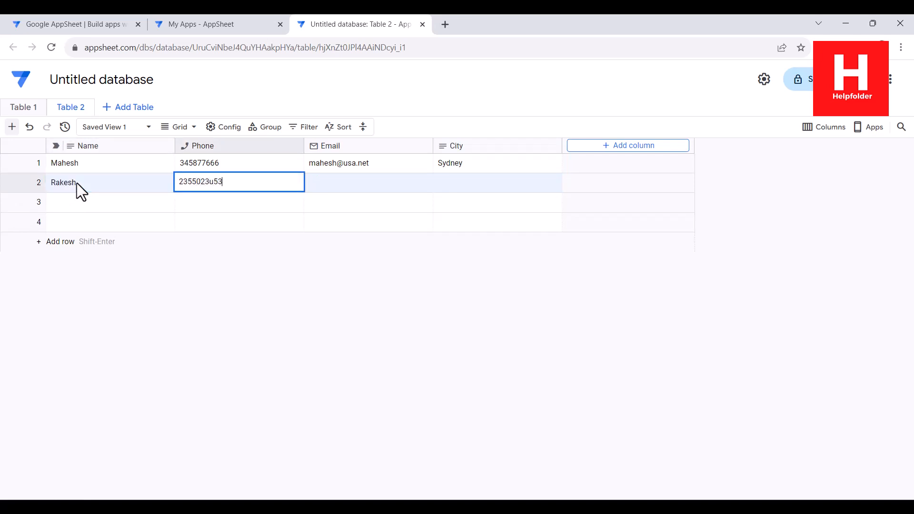
key(BackSpace)
key(BackSpace)
key(Tab)
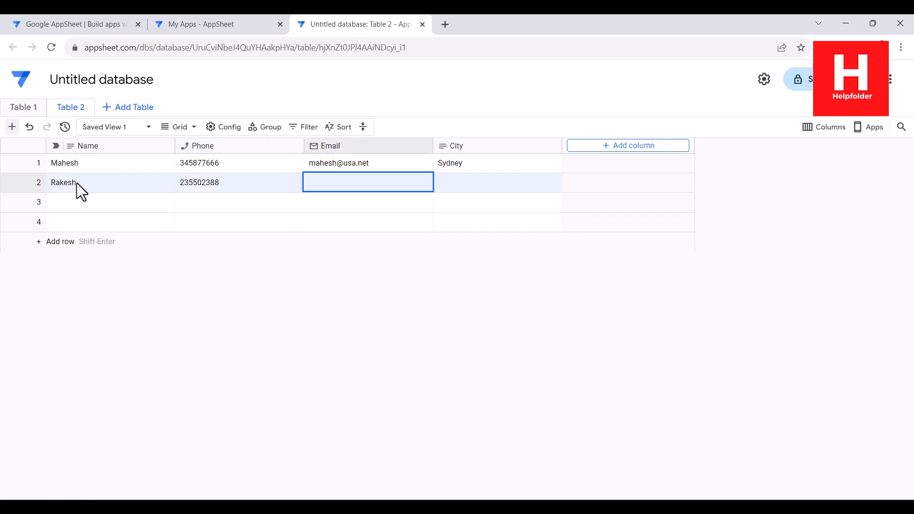
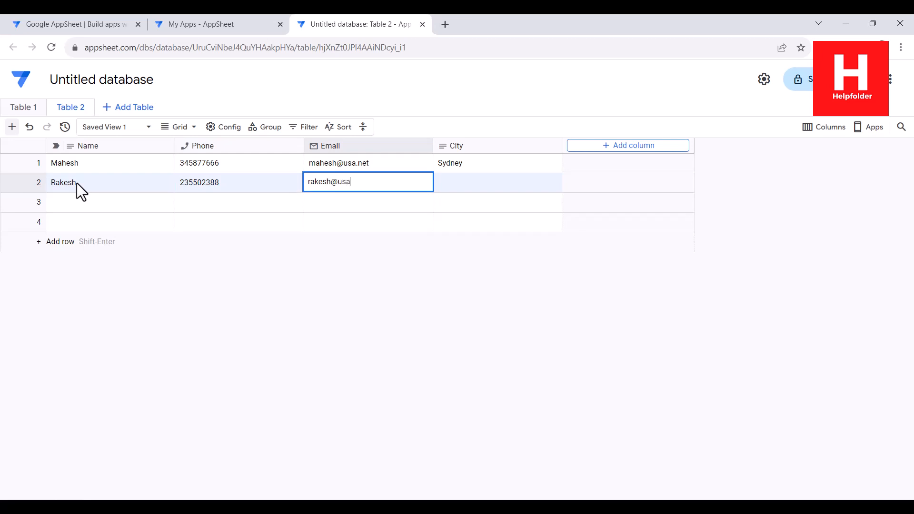
key(Tab)
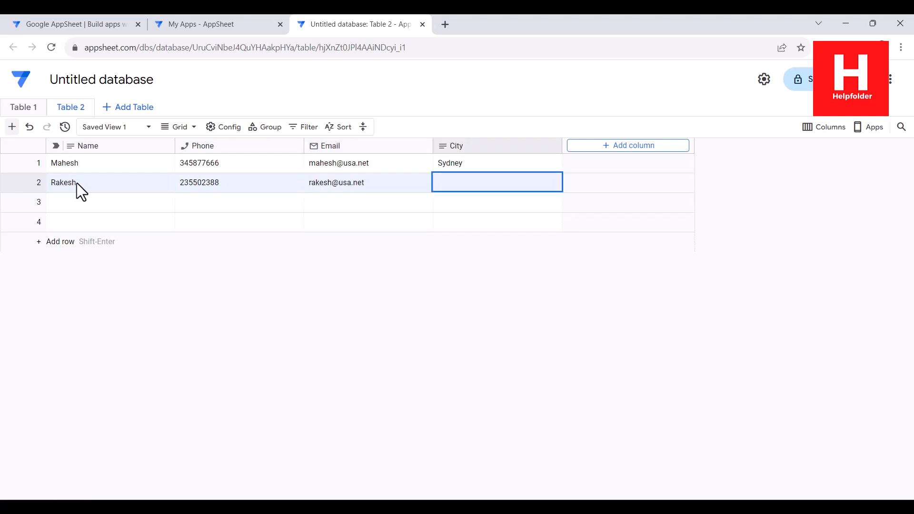
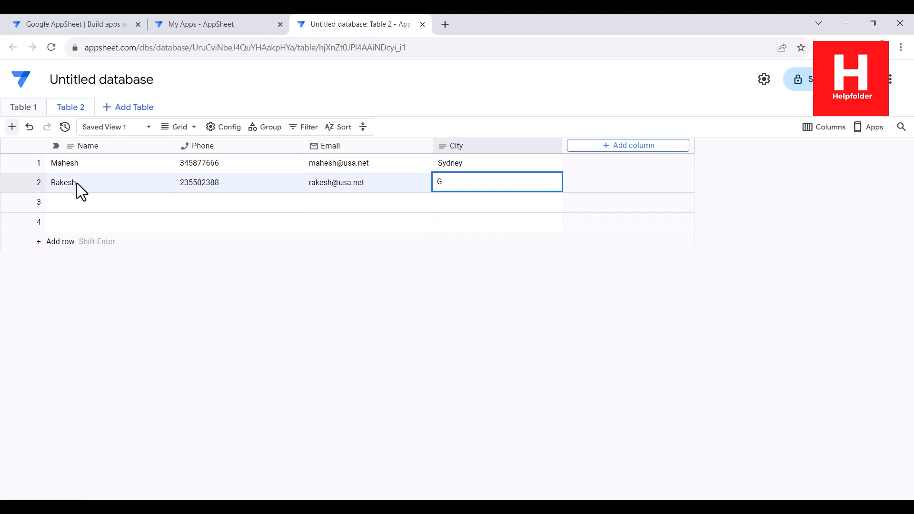
- Commit Georgia and fill row 3 with a contact's name, phone, e-mail and New York
click(79, 206)
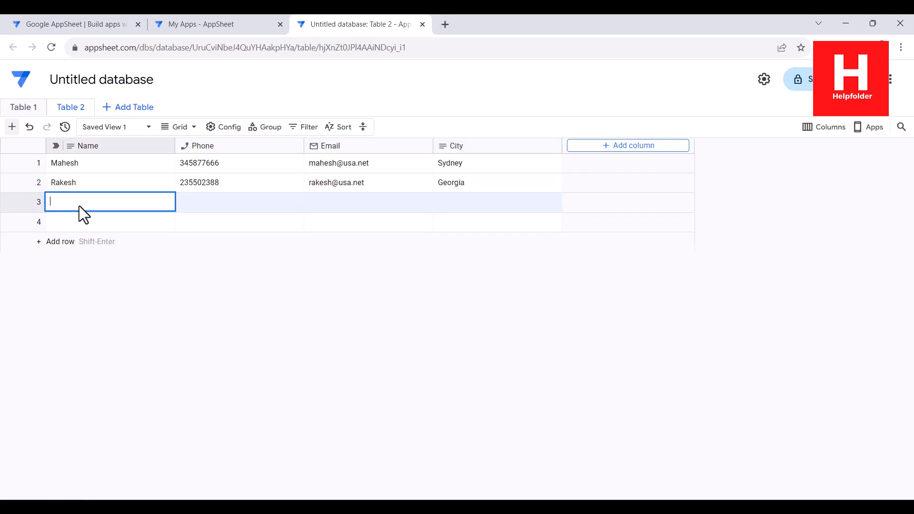
key(Tab)
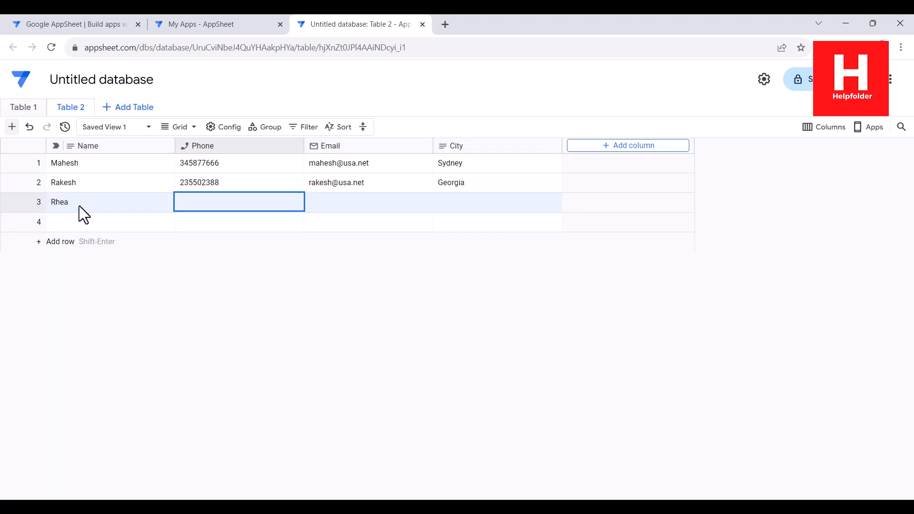
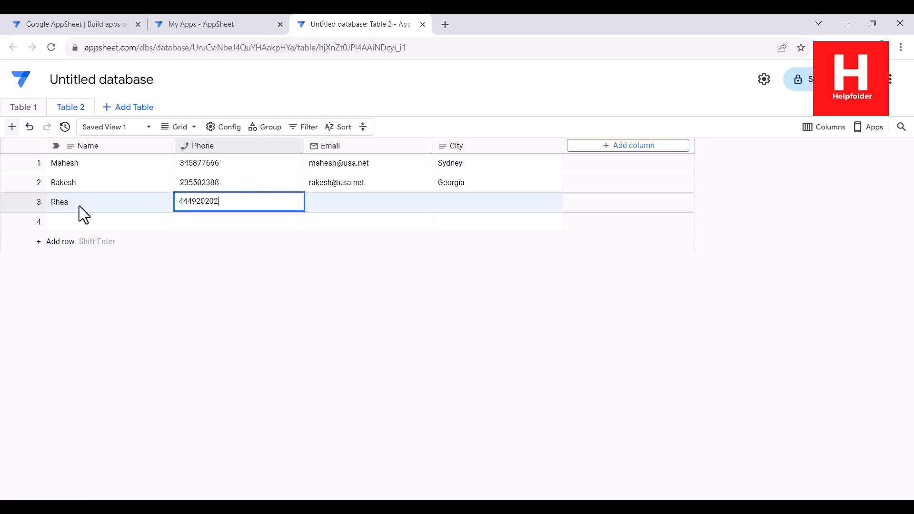
key(BackSpace)
key(Tab)
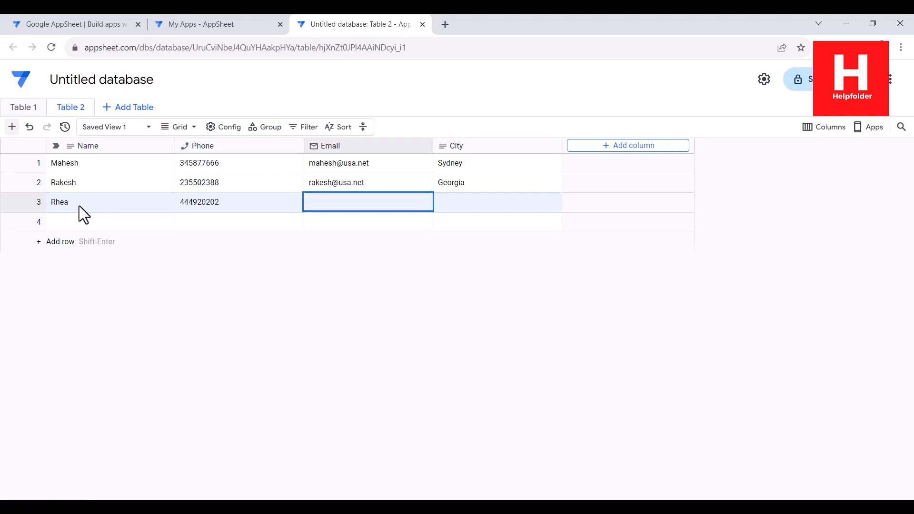
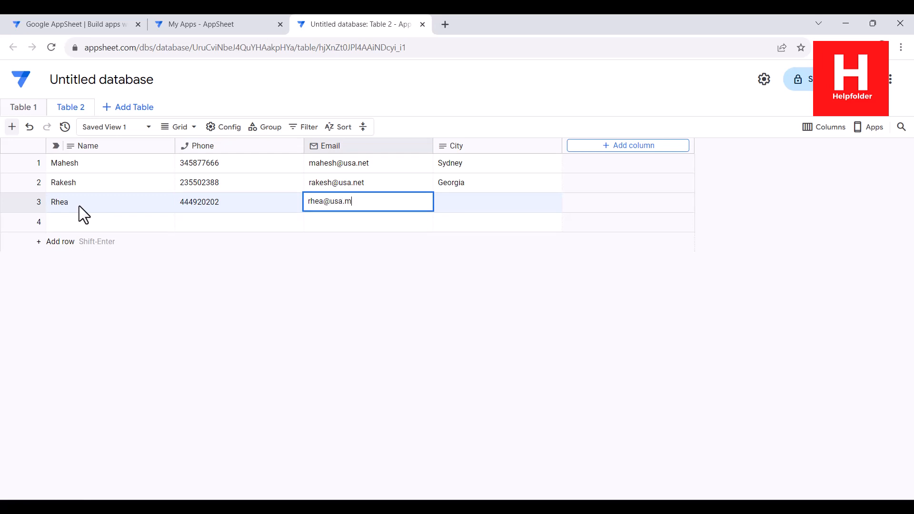
key(Tab)
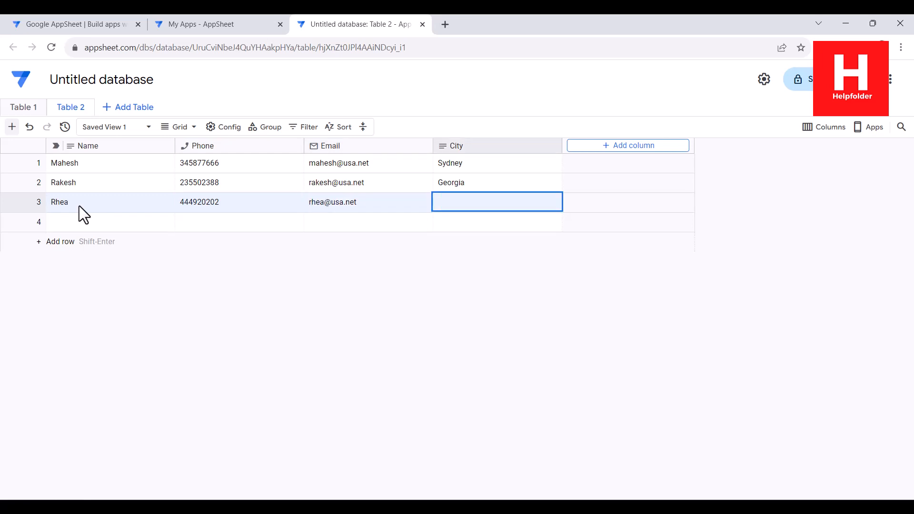
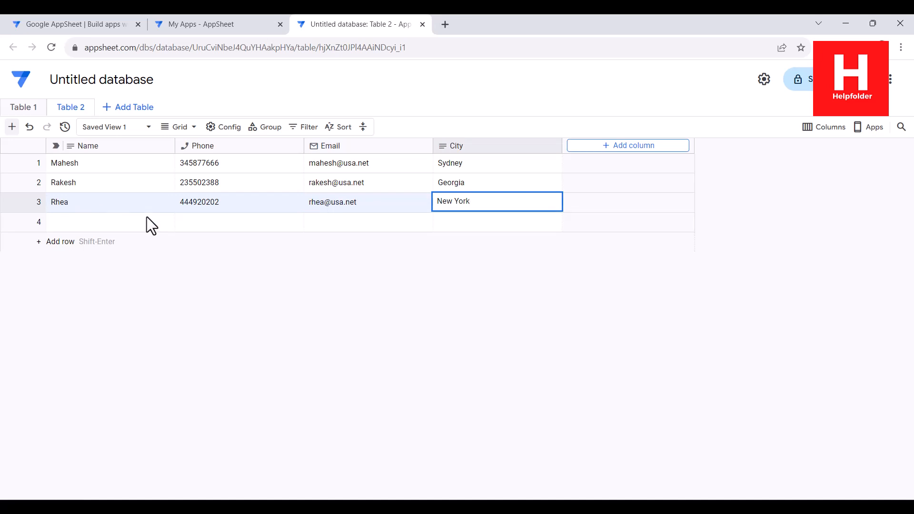
key(Return)
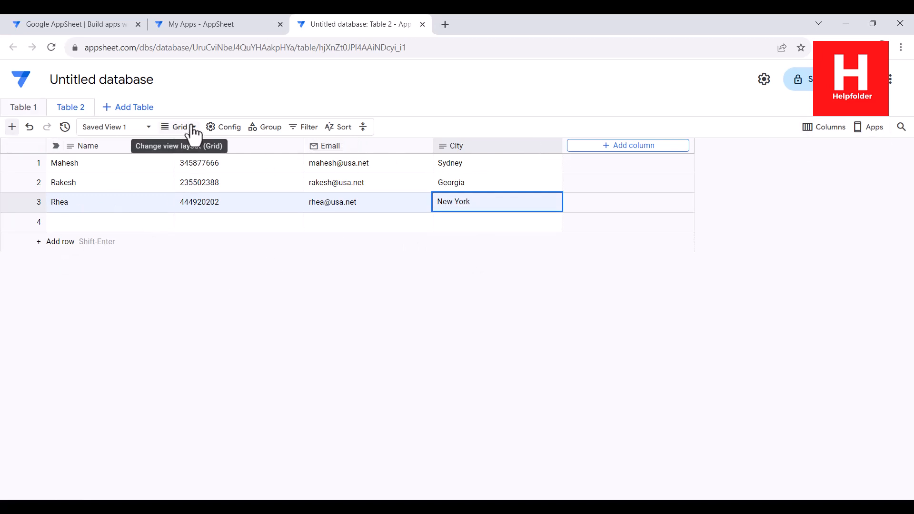
- Rename the second table to 'Users' and give it the description 'User Data' in Table settings
click(90, 109)
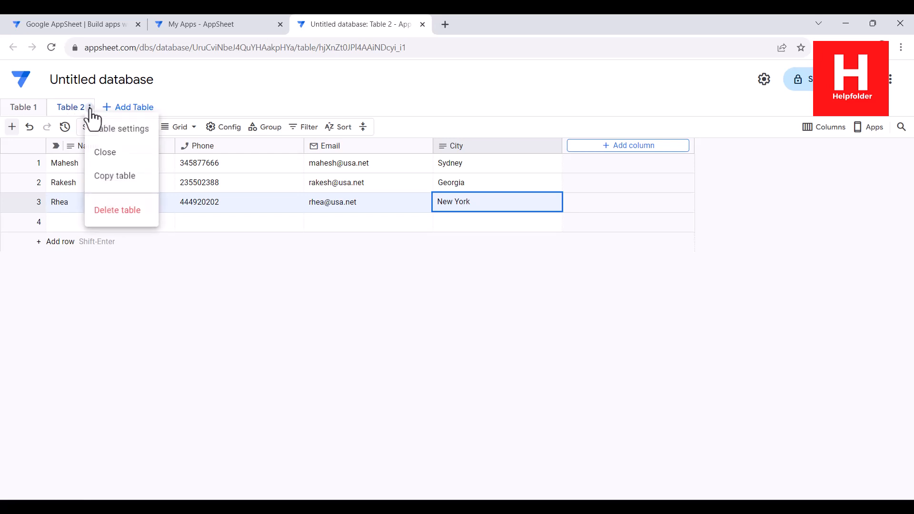
click(129, 129)
drag(358, 191, 274, 190)
text(Users)
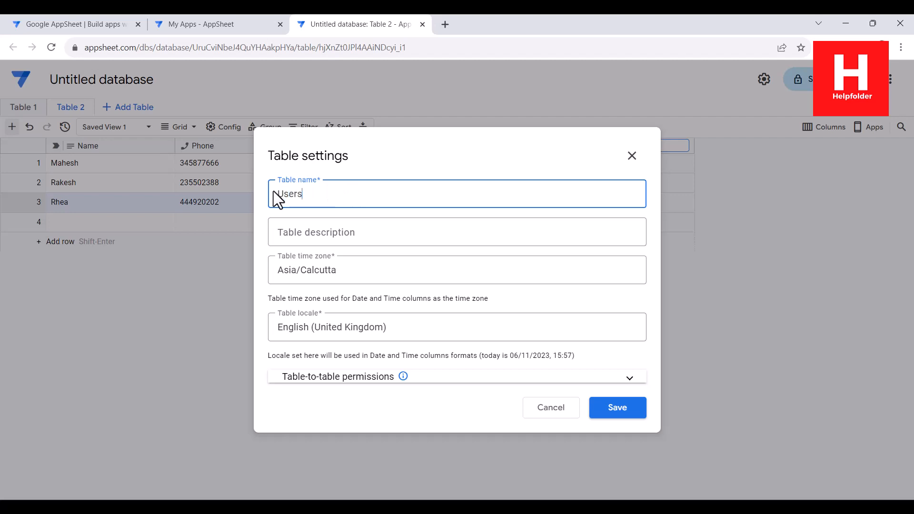
click(306, 235)
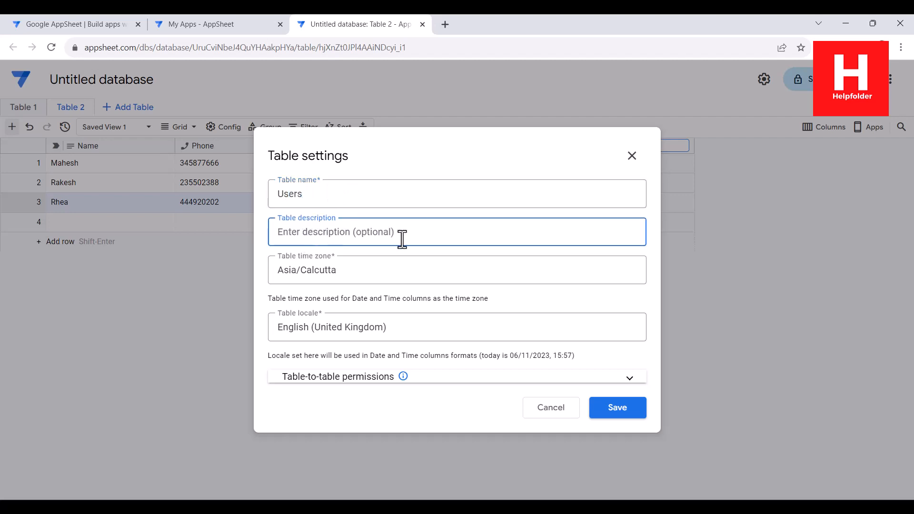
text(Y)
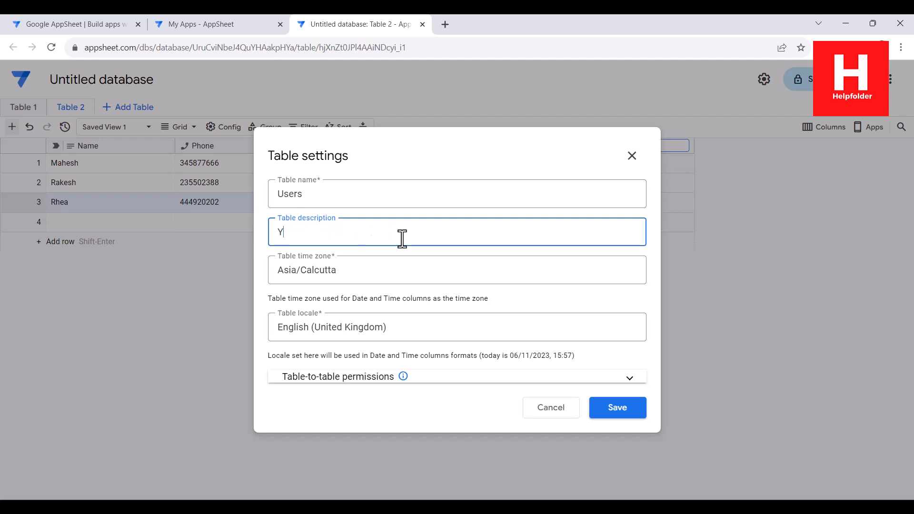
key(BackSpace)
text(u)
key(BackSpace)
text(User Data)
- Save the Users table settings and delete Table 1, leaving Users as the only table
click(633, 407)
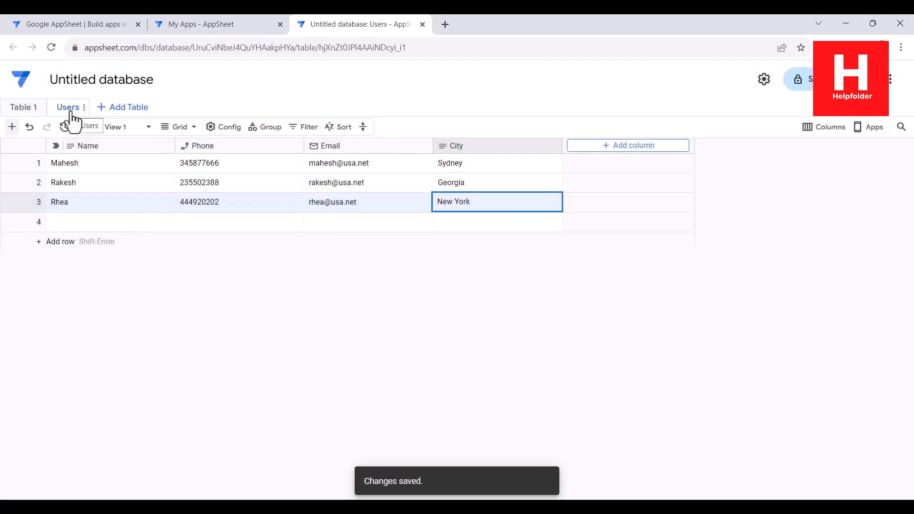
click(41, 110)
click(79, 212)
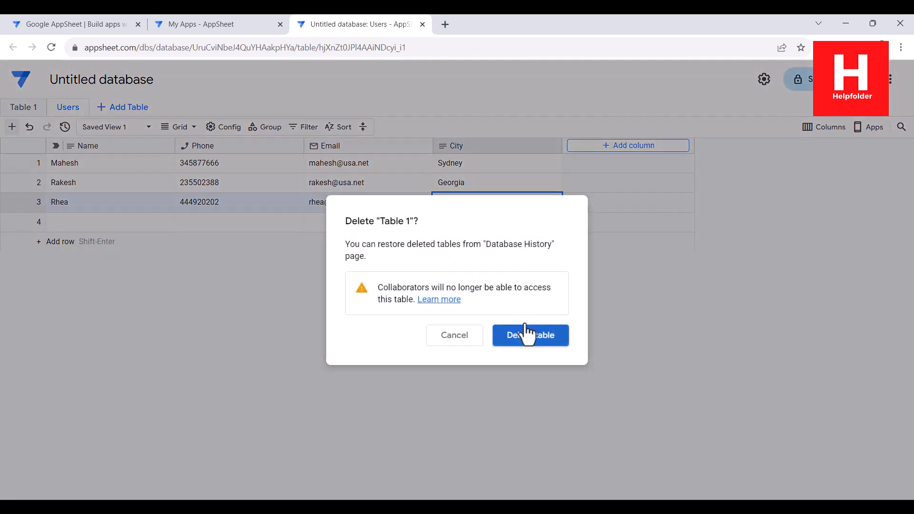
click(526, 332)
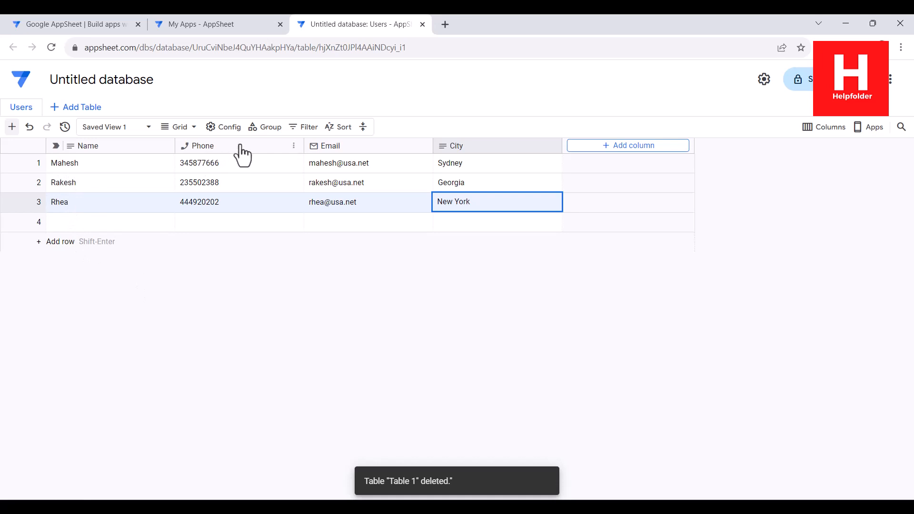
click(192, 127)
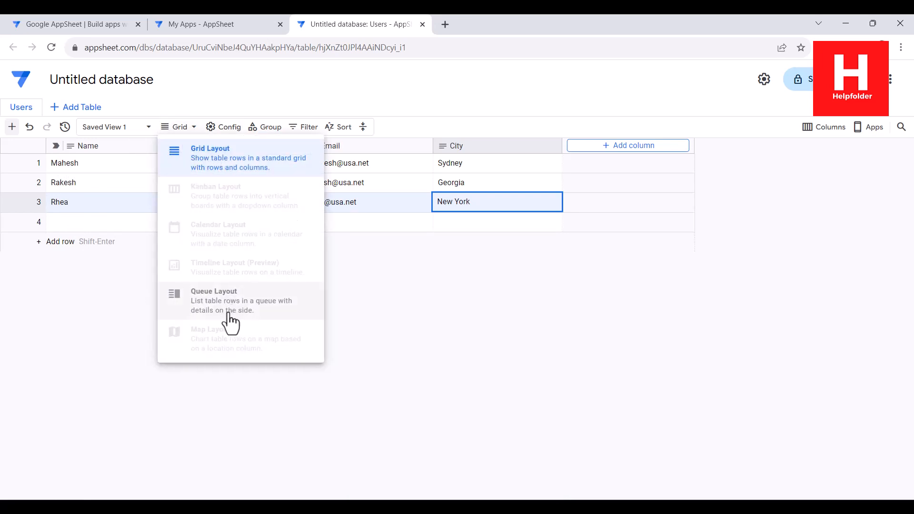
click(218, 297)
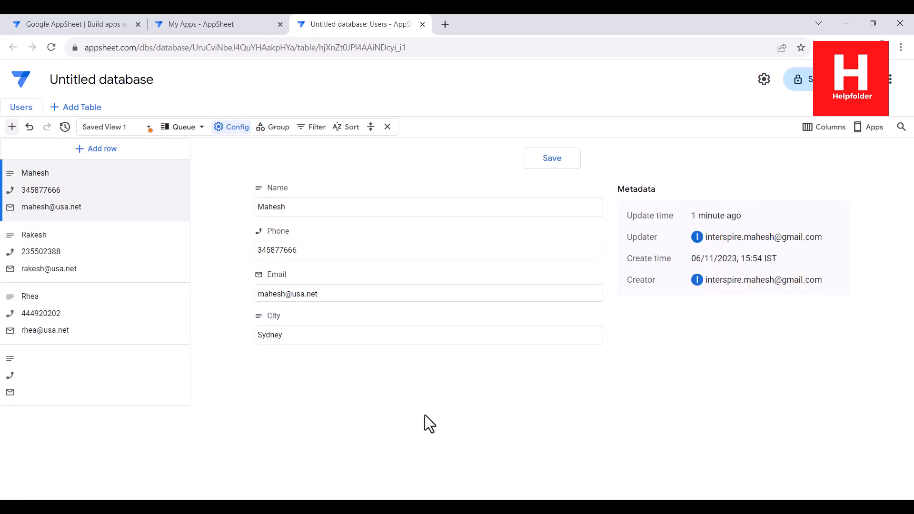
click(112, 253)
click(96, 199)
click(114, 276)
click(119, 317)
click(121, 355)
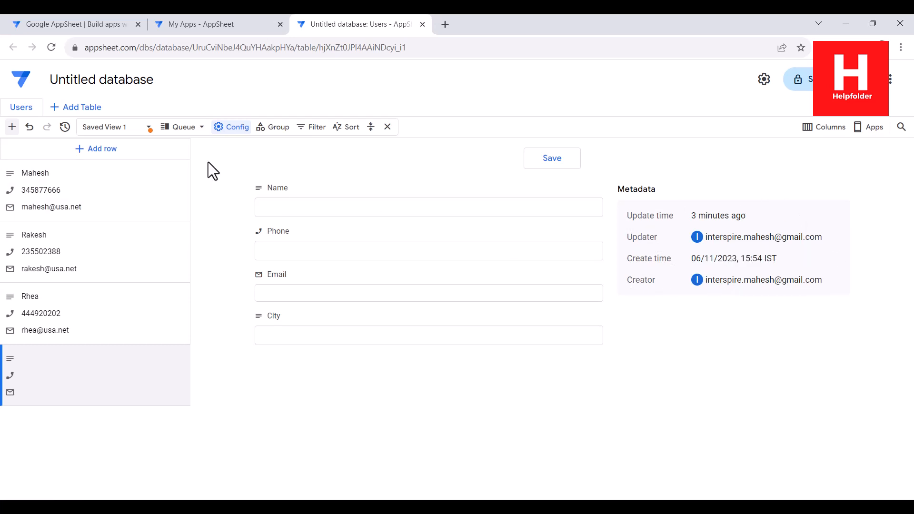
click(196, 127)
click(266, 169)
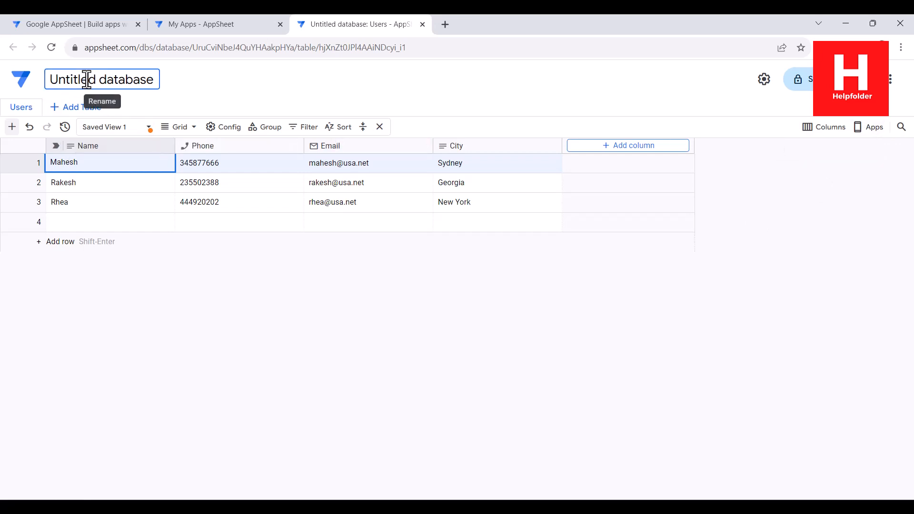
- Rename the database from 'Untitled database' to 'Userdata'
click(145, 80)
key(ctrl+a)
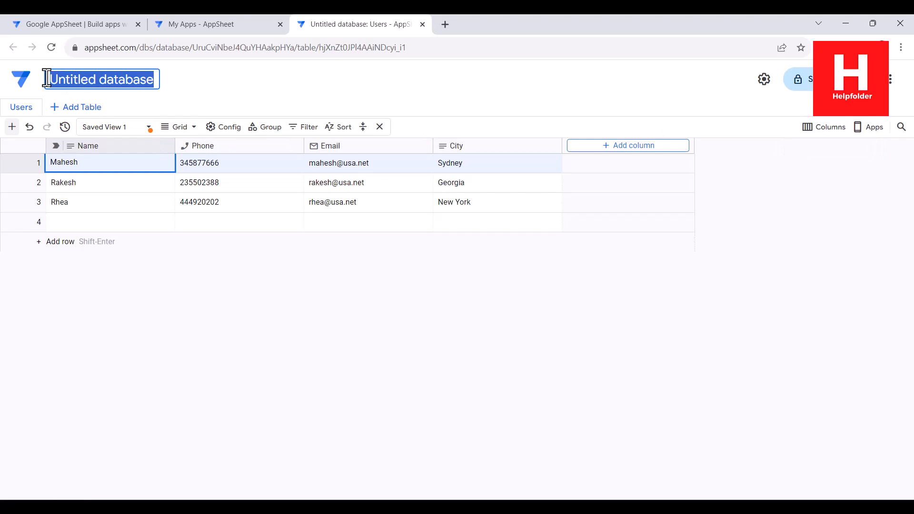
text(Userdata)
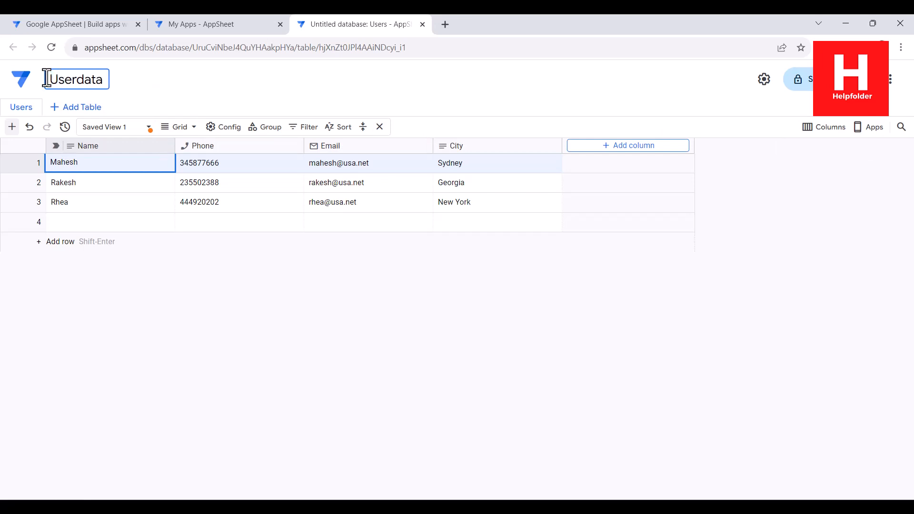
key(Return)
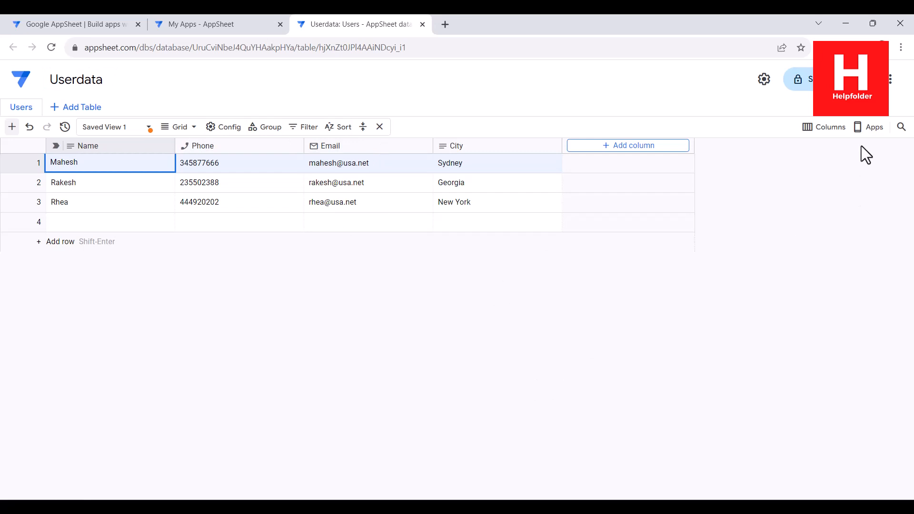
- Open Userdata's sharing settings, keep the Editor role, and copy the database link
click(809, 80)
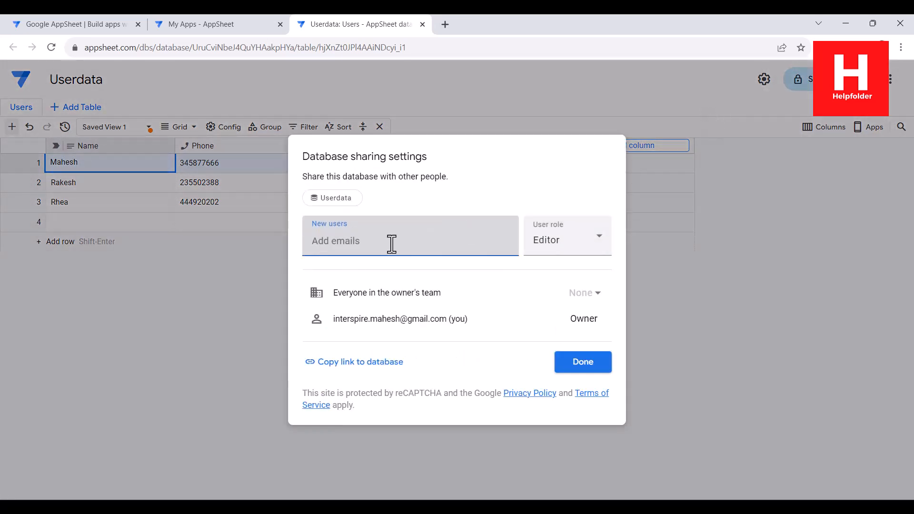
click(560, 245)
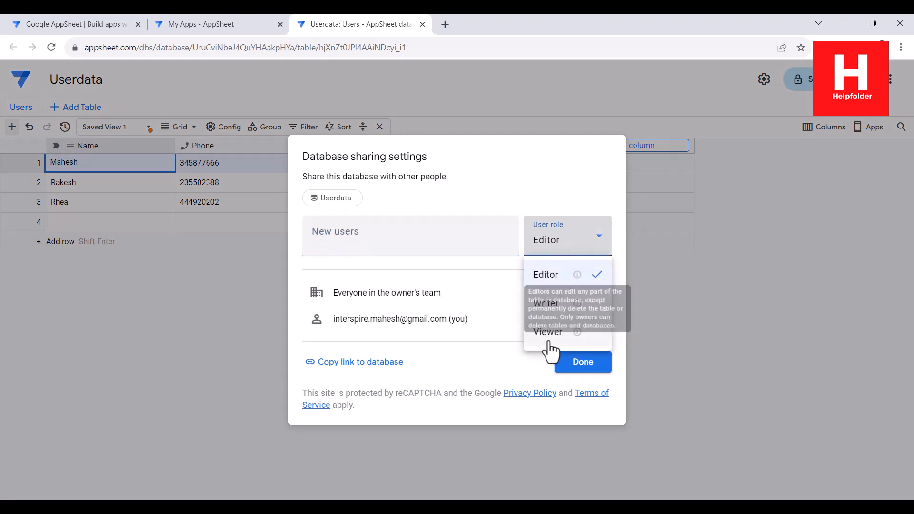
click(526, 174)
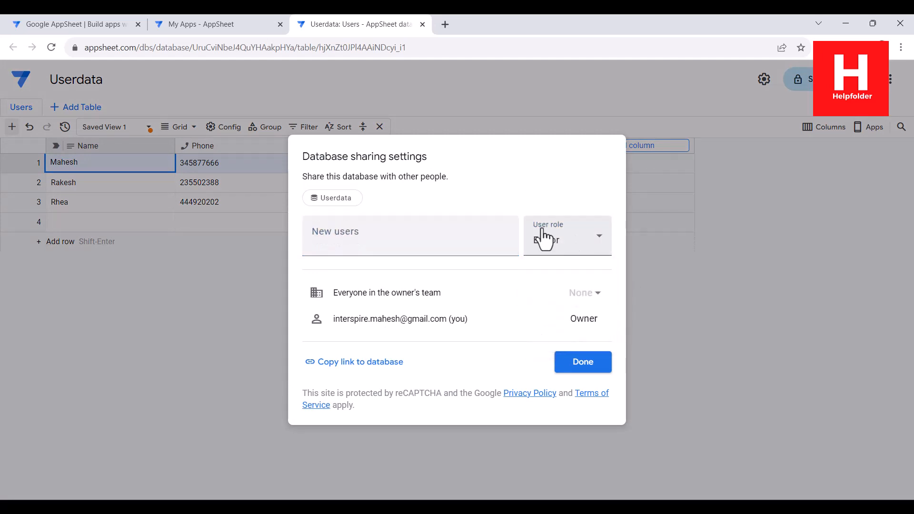
click(359, 362)
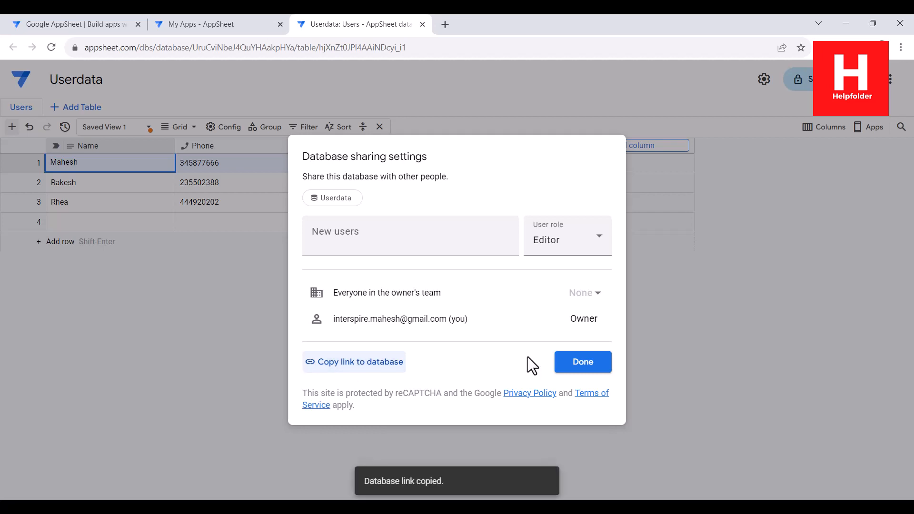
- Test the copied database link in a new browser tab, close it, and close the sharing dialog
click(452, 23)
key(ctrl+v)
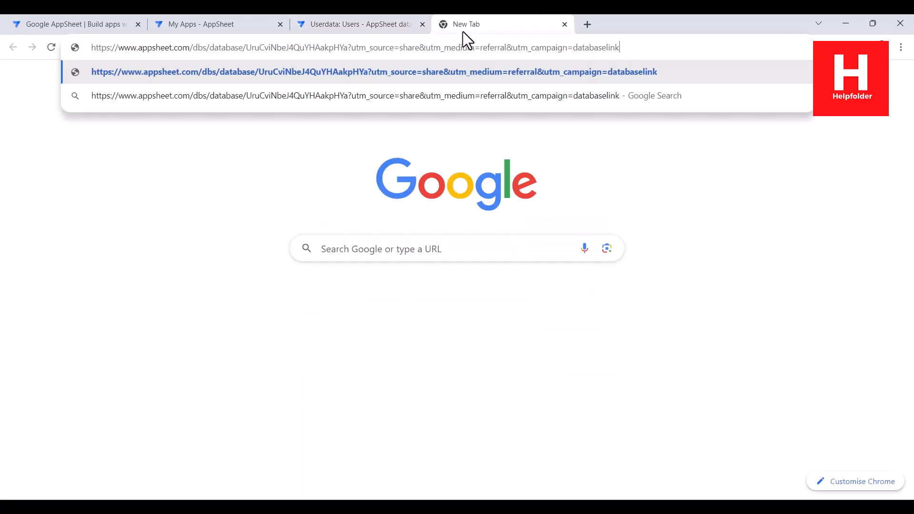
key(Return)
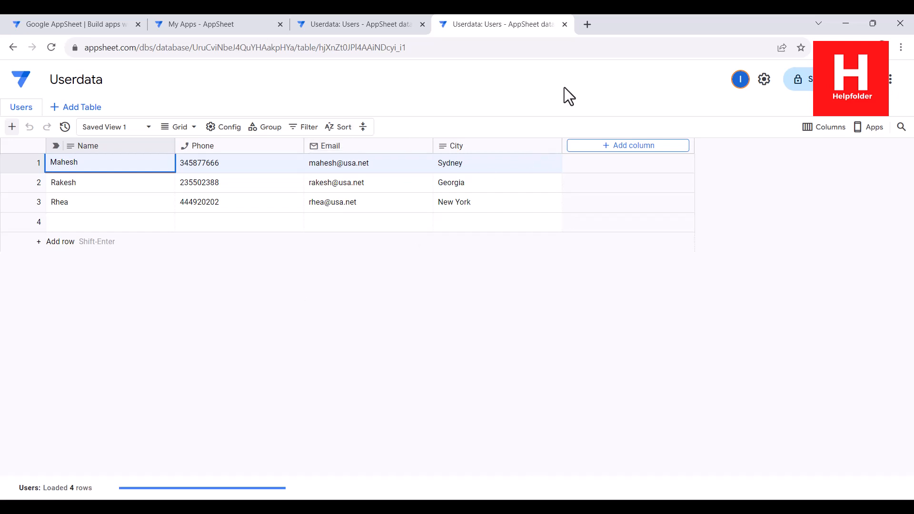
click(565, 24)
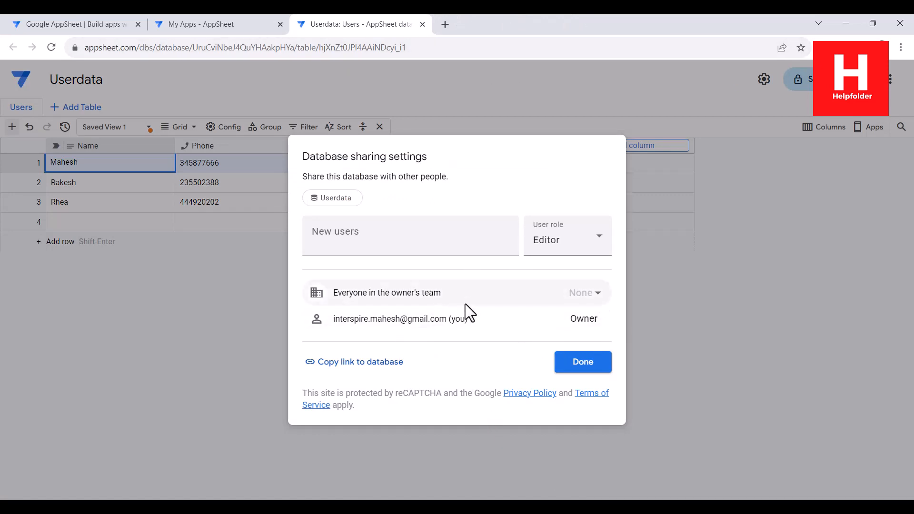
click(738, 322)
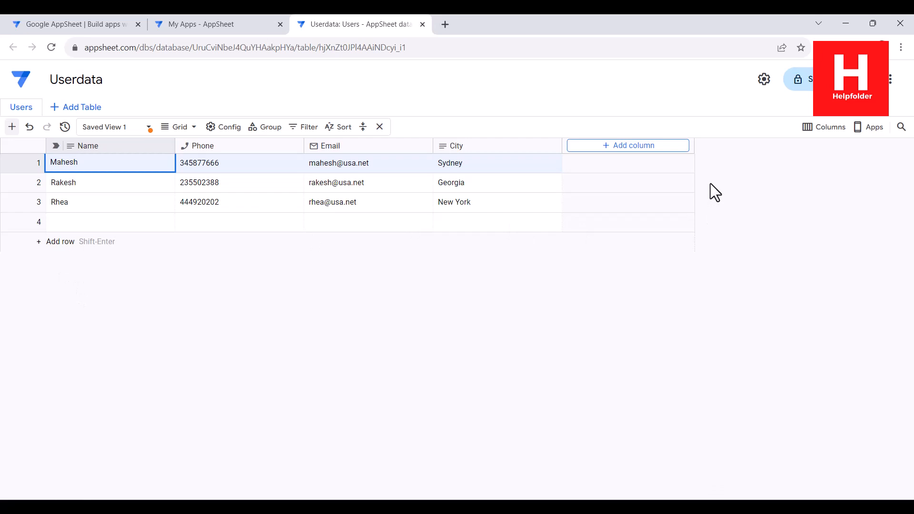
click(213, 22)
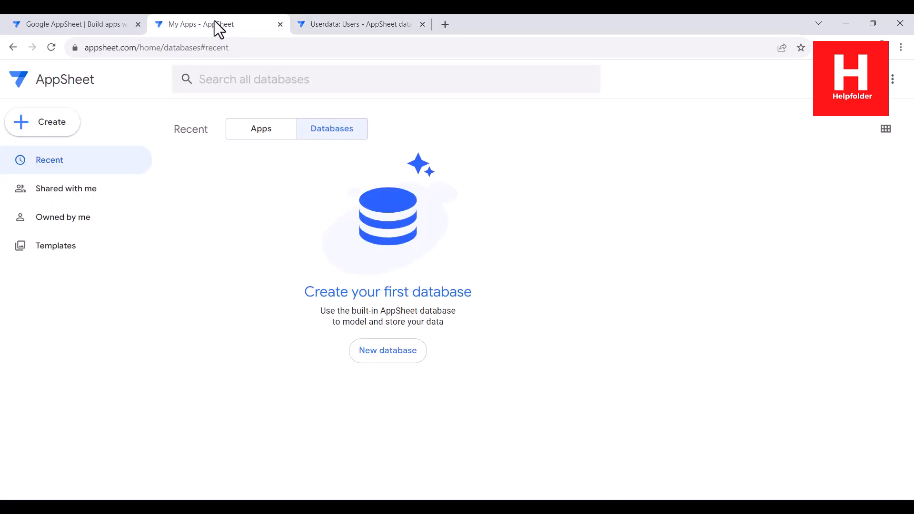
click(51, 47)
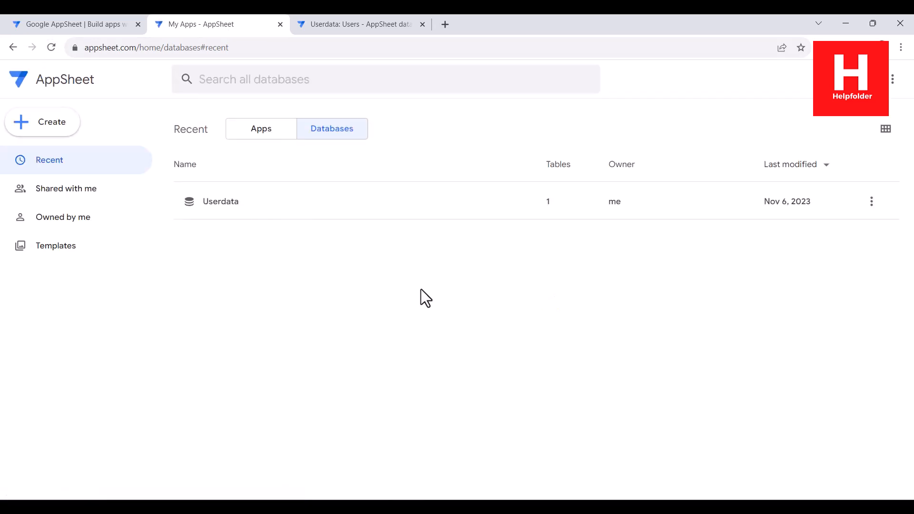
click(216, 204)
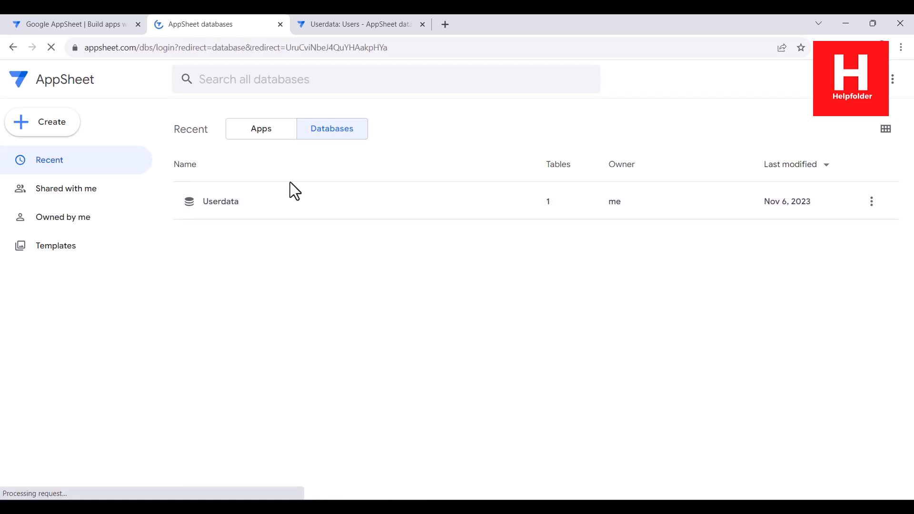
click(330, 26)
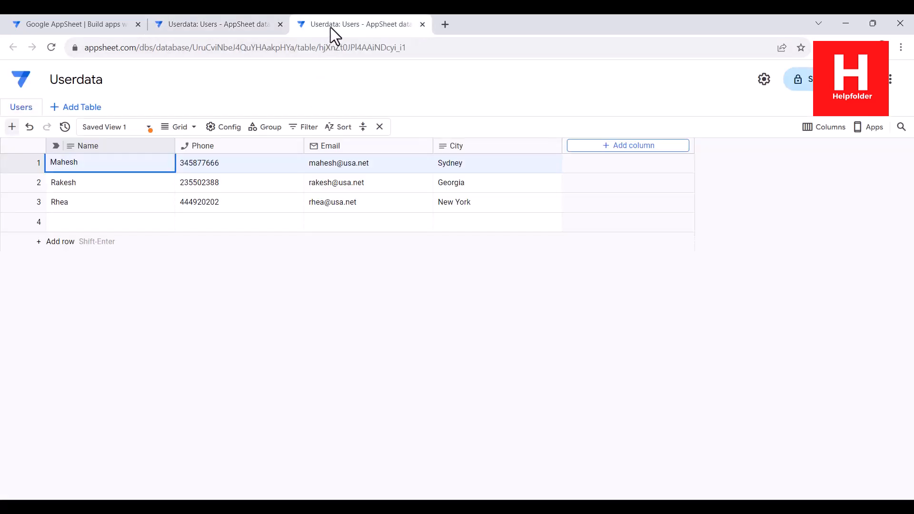
click(243, 26)
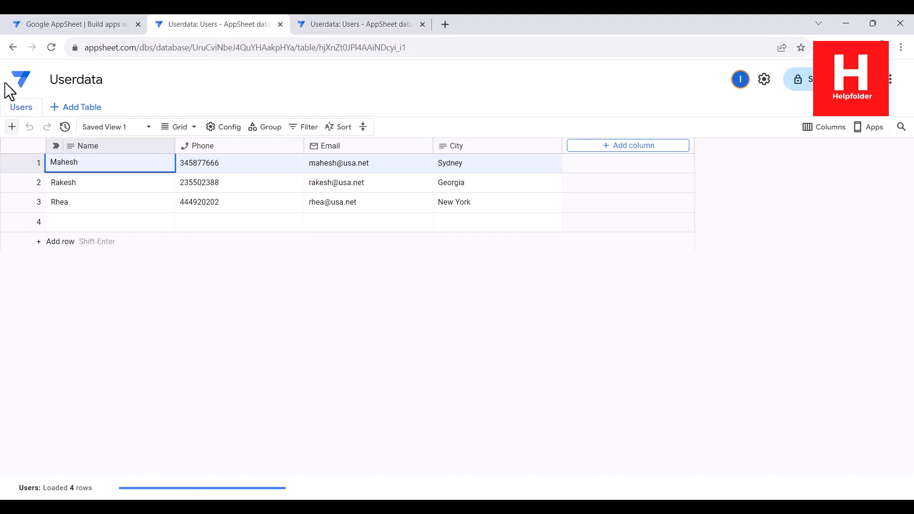
click(13, 47)
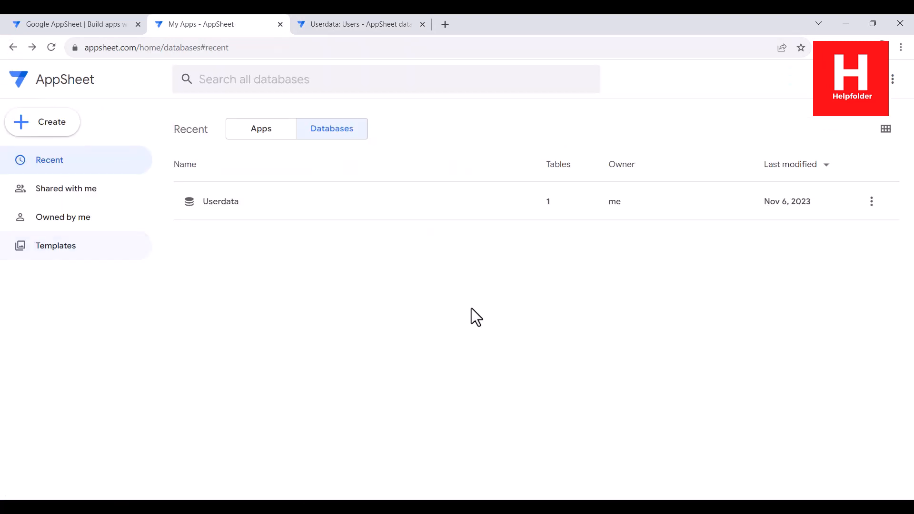
click(886, 132)
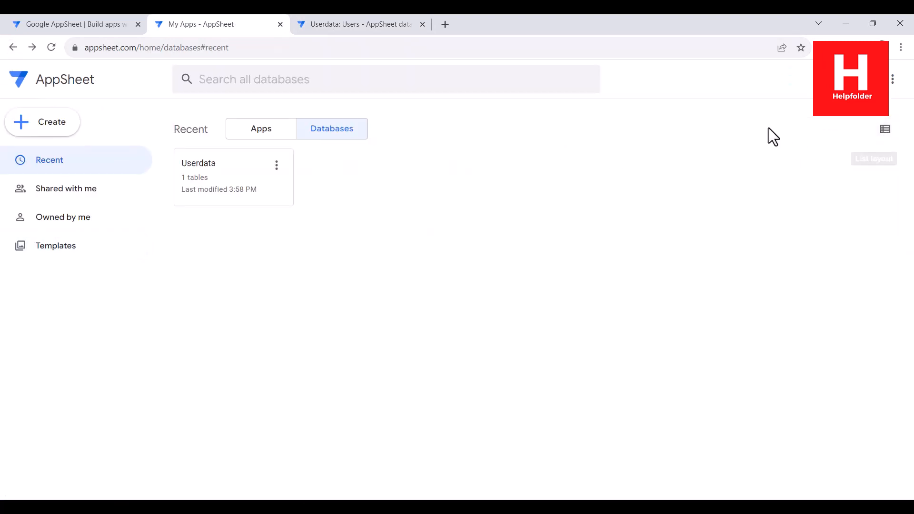
click(885, 132)
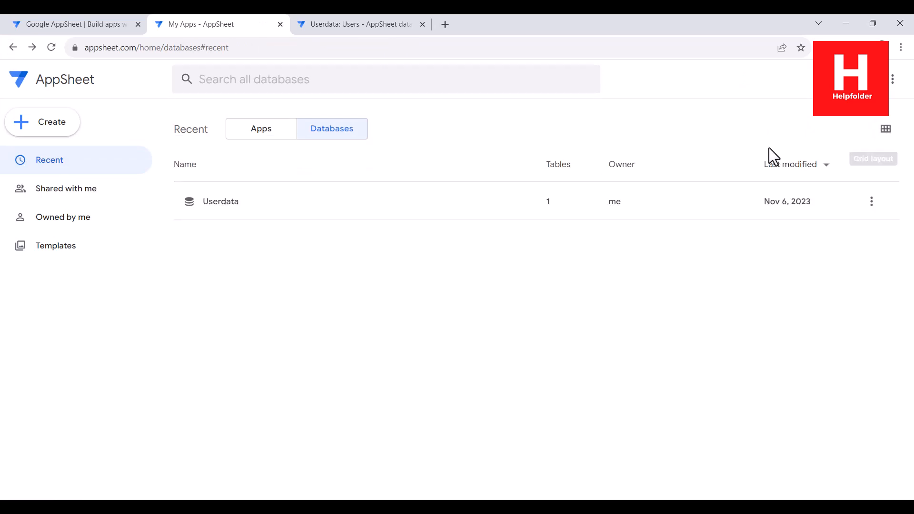
click(380, 33)
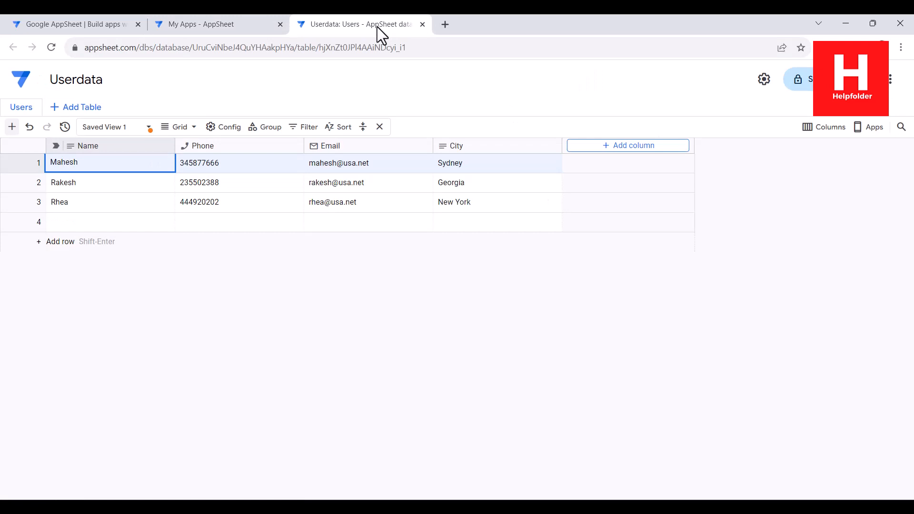
click(225, 125)
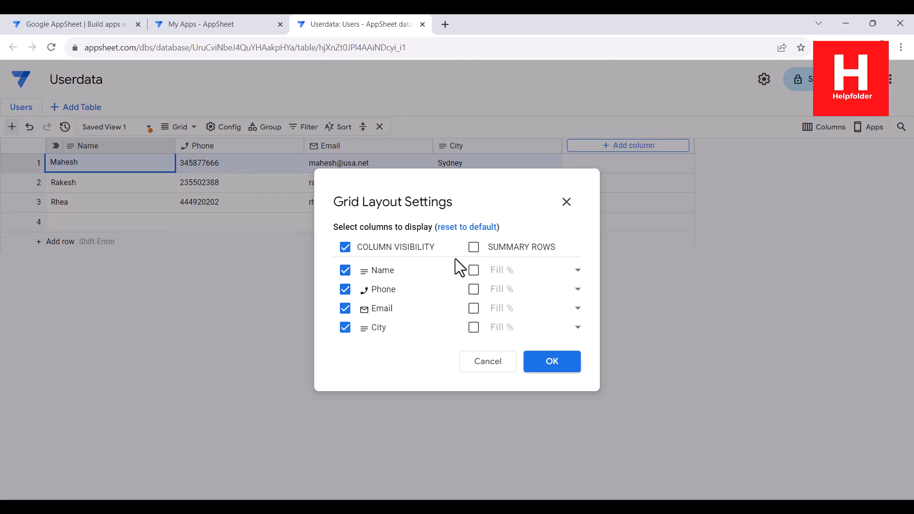
click(474, 247)
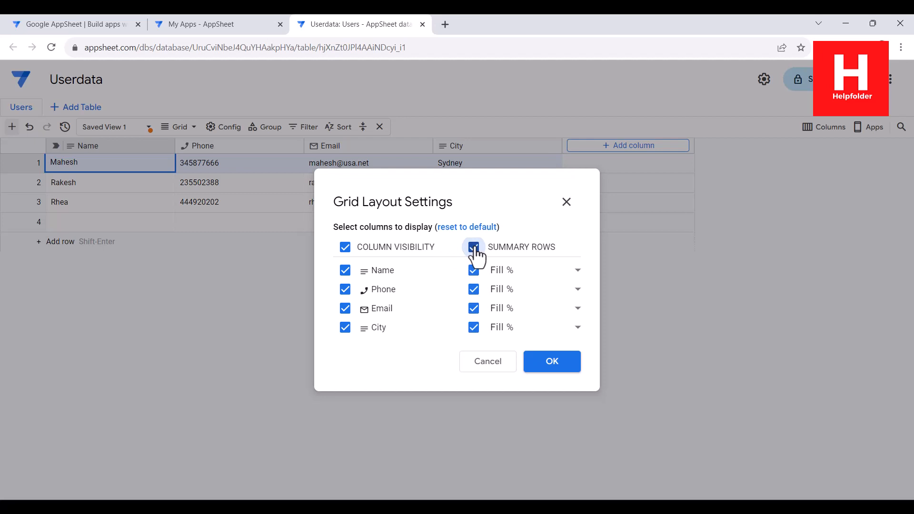
click(474, 247)
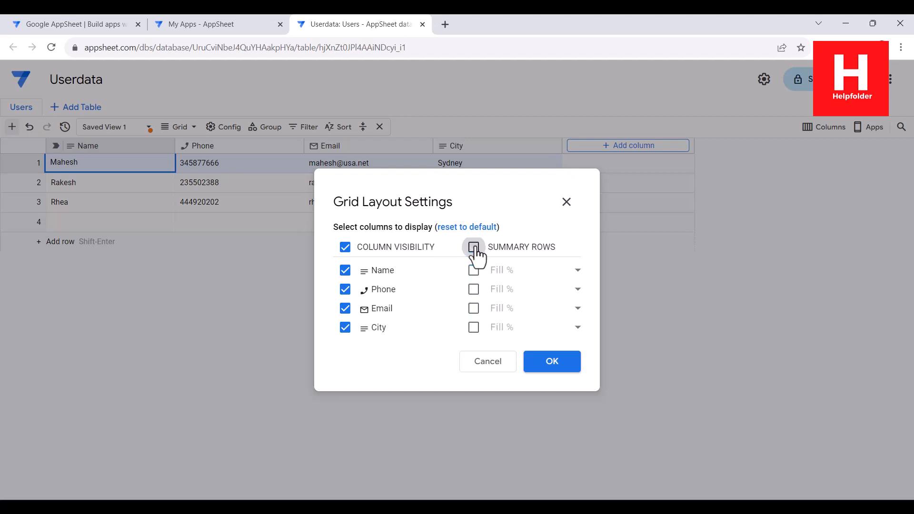
click(552, 363)
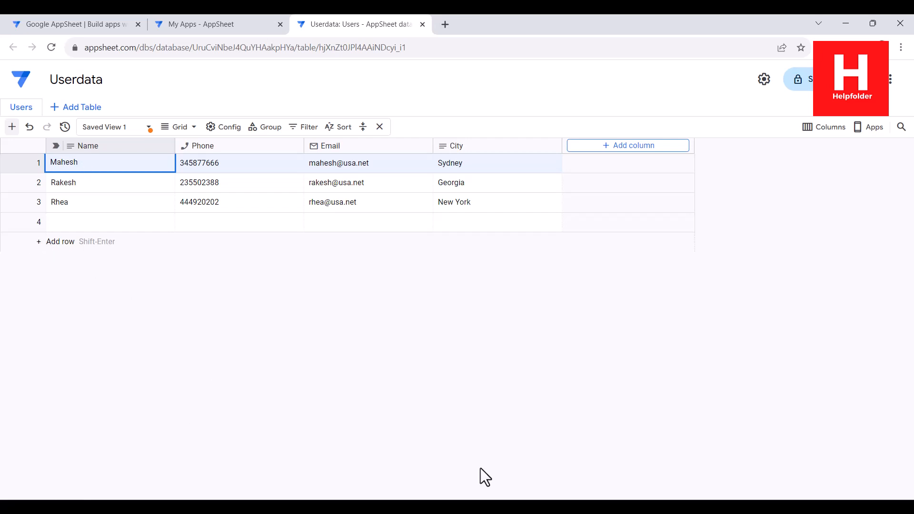
click(265, 126)
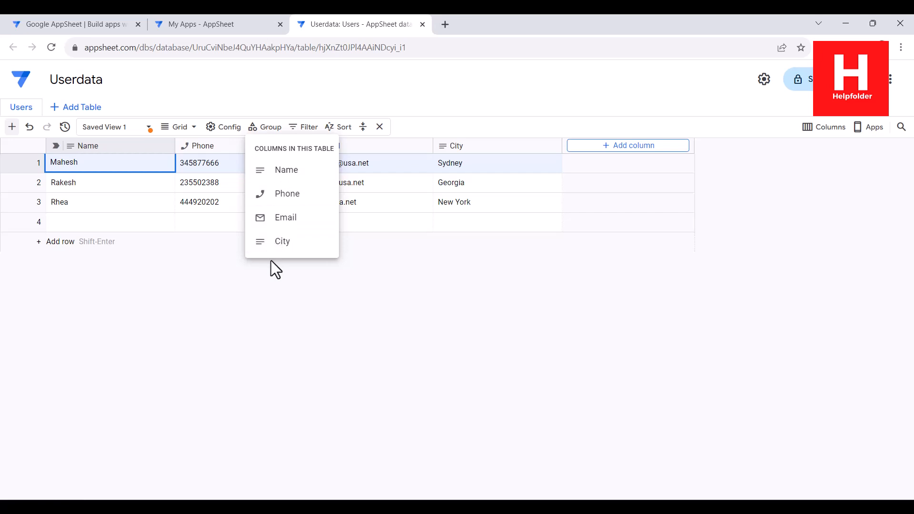
click(614, 286)
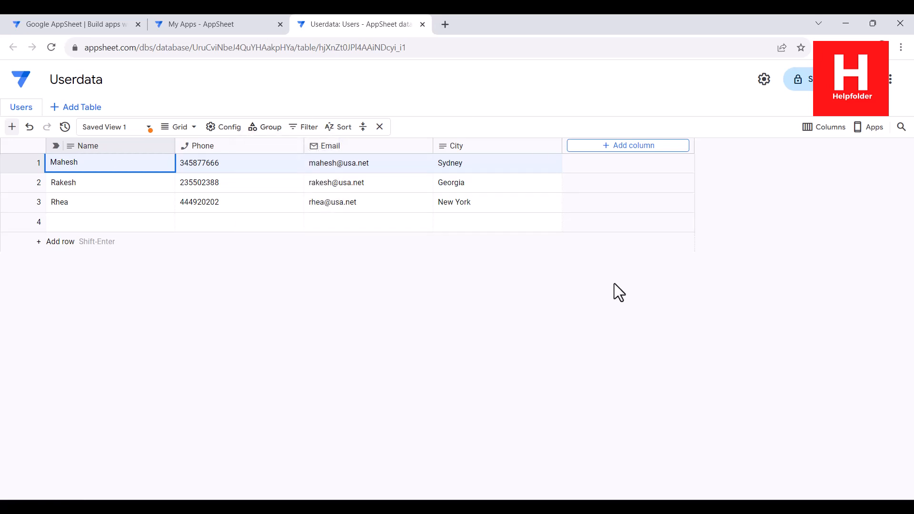